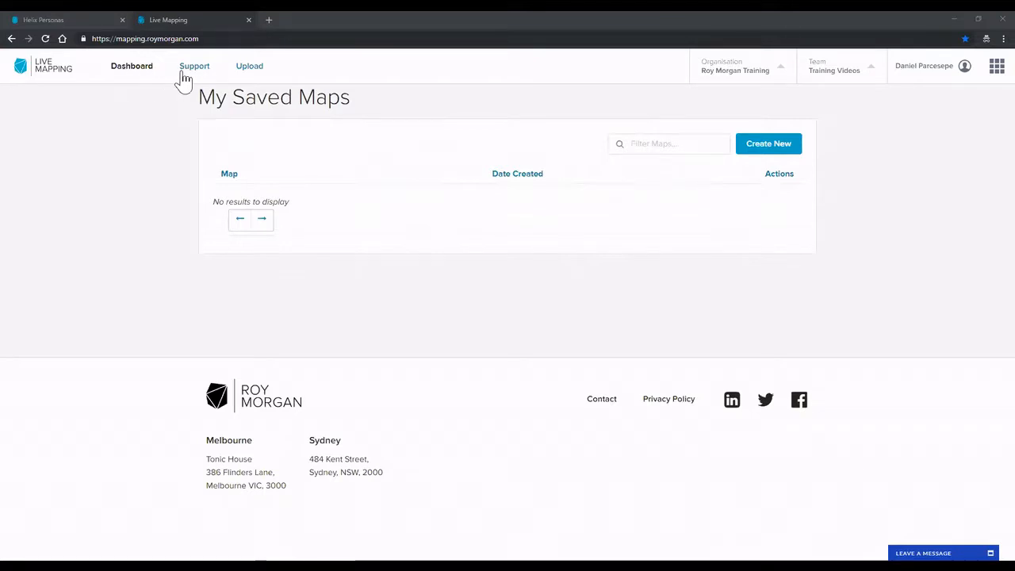
# Open the upload area and look through the existing catchment sets, insight sets and points of interest.
pyautogui.click(251, 69)
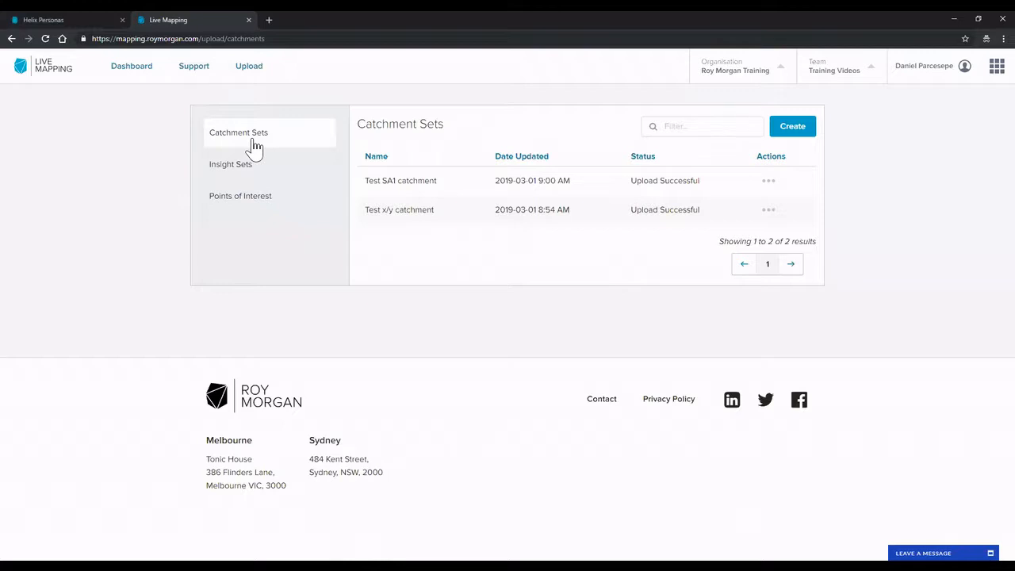
pyautogui.click(242, 172)
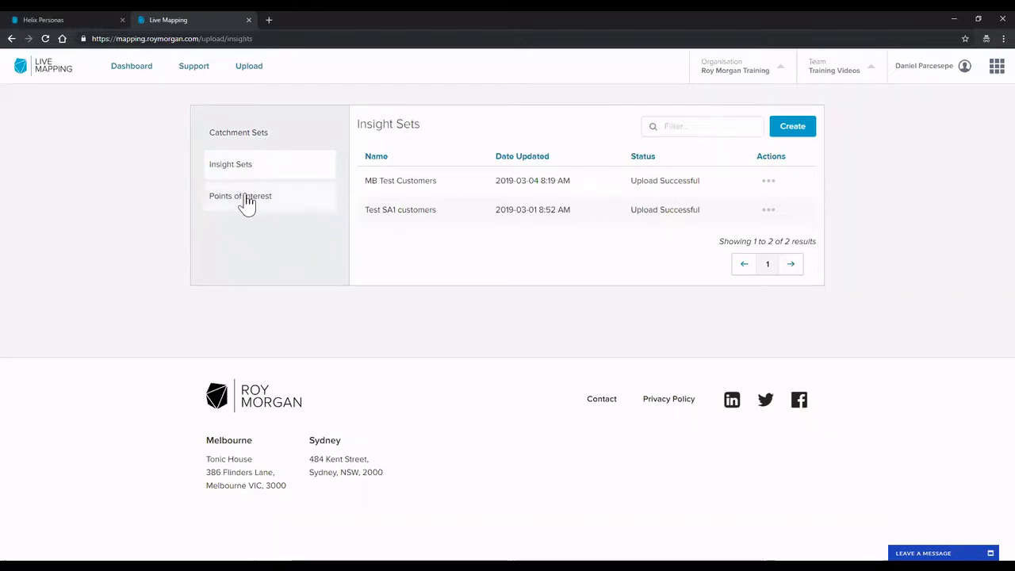
pyautogui.click(246, 201)
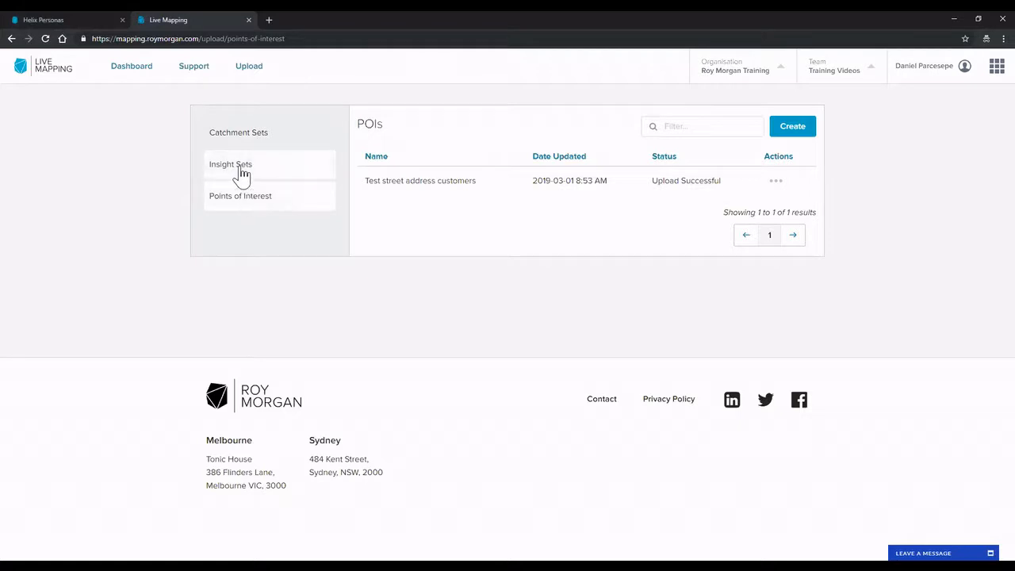
# Start a new insight set named SA1 customers with the upload option for a CSV file of SA1s and values.
pyautogui.click(242, 174)
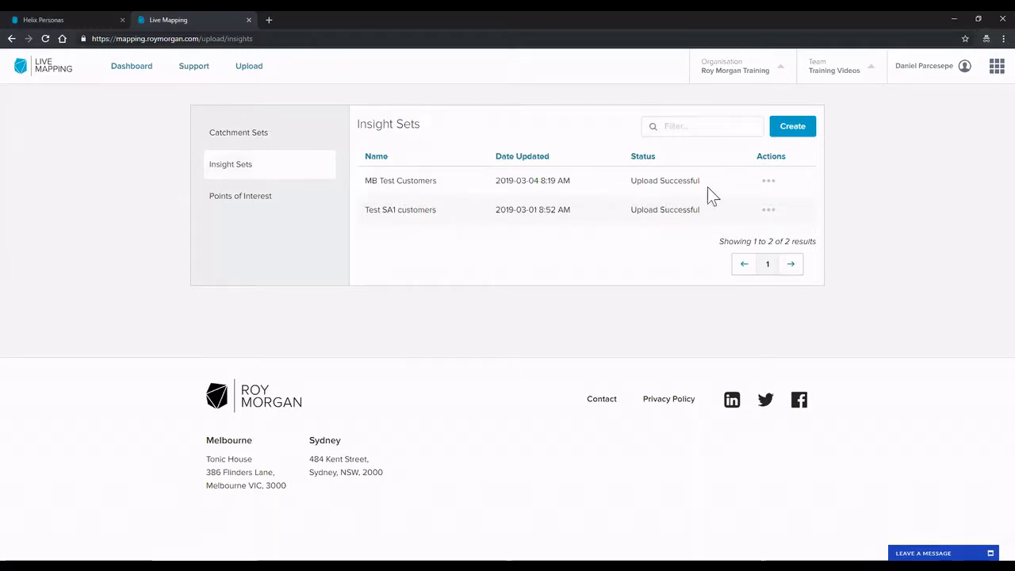
pyautogui.click(787, 131)
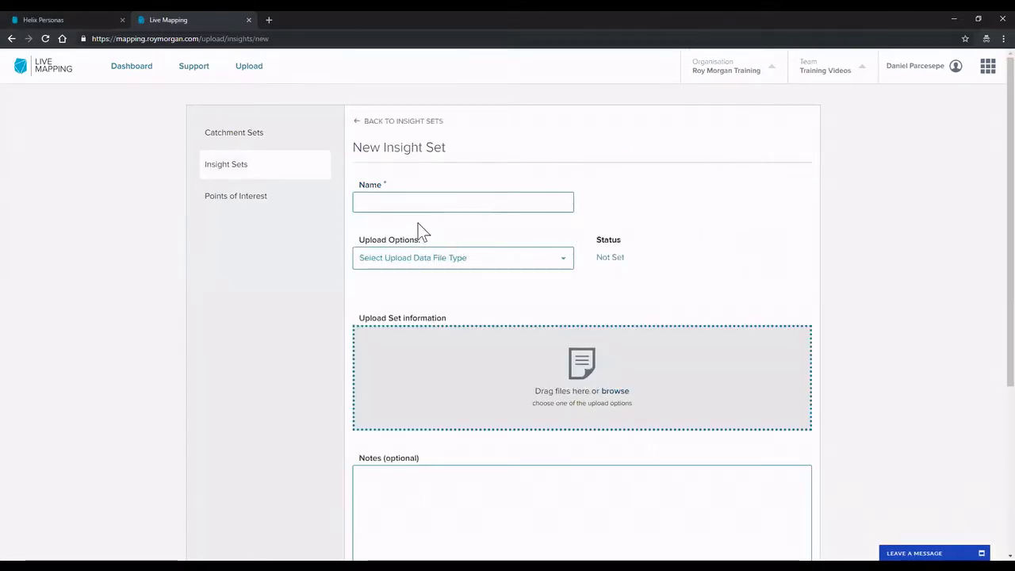
pyautogui.click(370, 204)
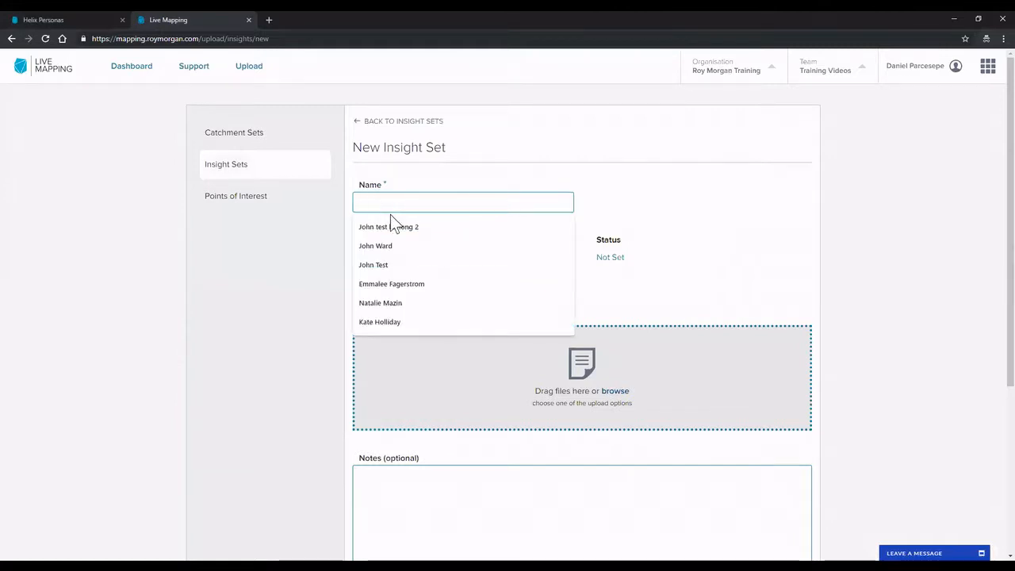
pyautogui.write('SA')
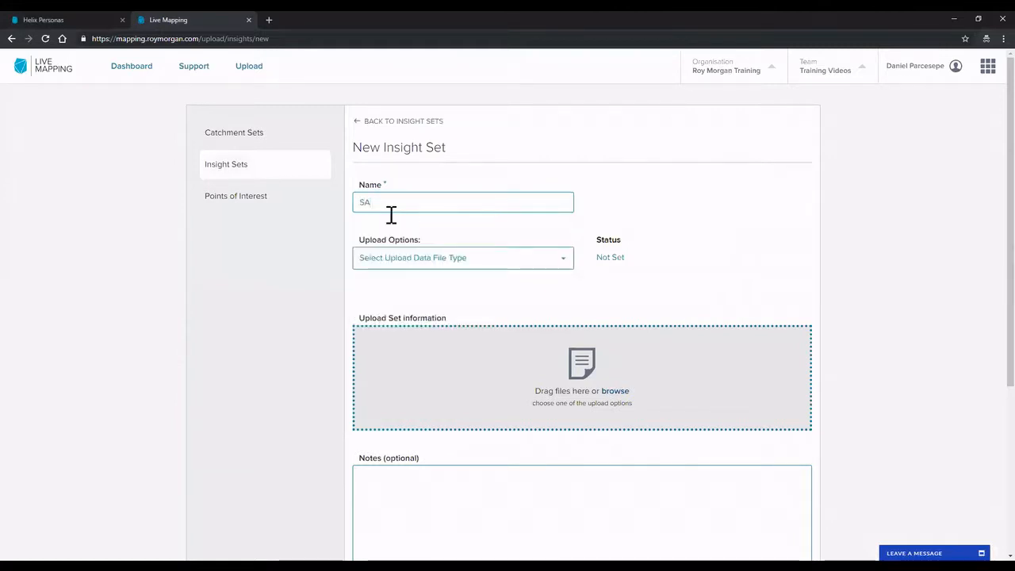
pyautogui.write('1 customers')
pyautogui.click(428, 270)
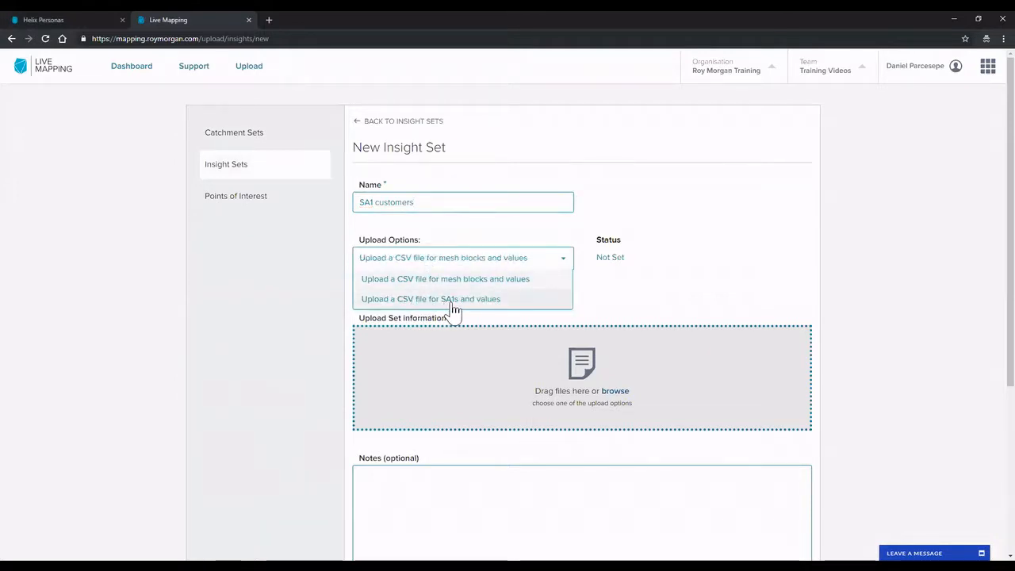
pyautogui.click(454, 302)
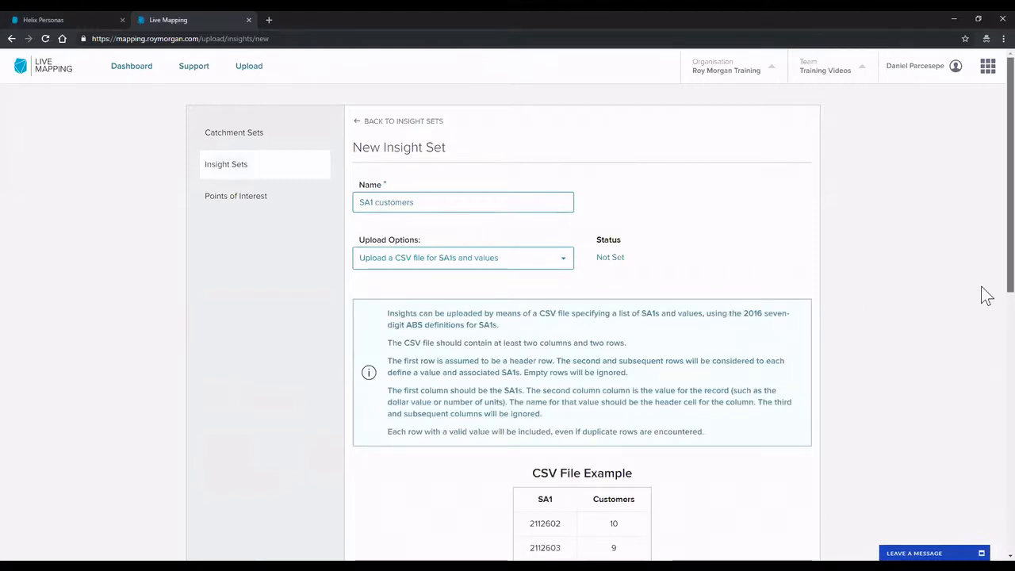
# Examine the SA1 CSV format requirements, the example table, the file upload area and the optional notes field.
pyautogui.scroll(-3, 985, 295)
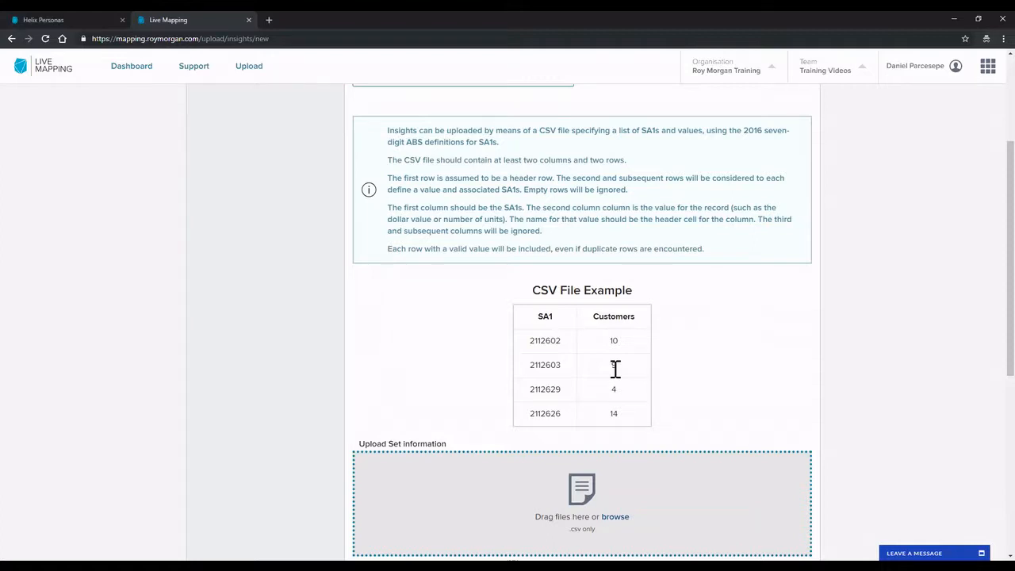
pyautogui.scroll(-2, 615, 369)
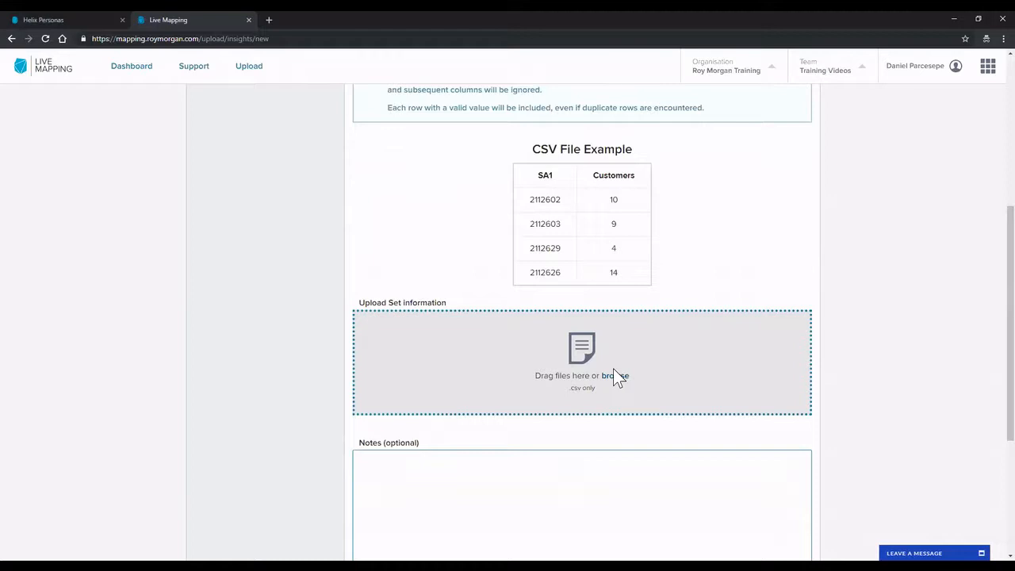
pyautogui.scroll(1, 627, 301)
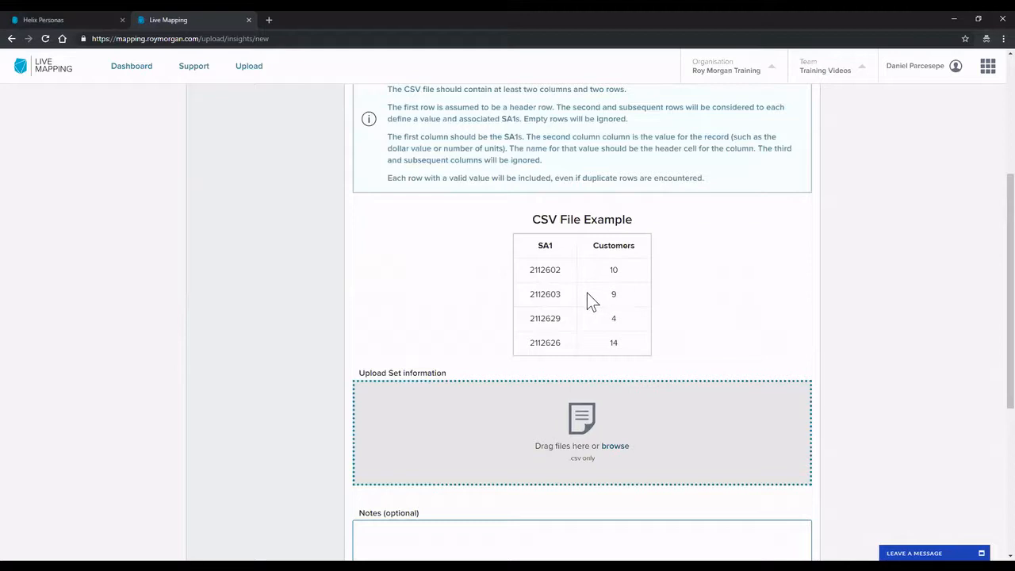
pyautogui.scroll(-3, 587, 293)
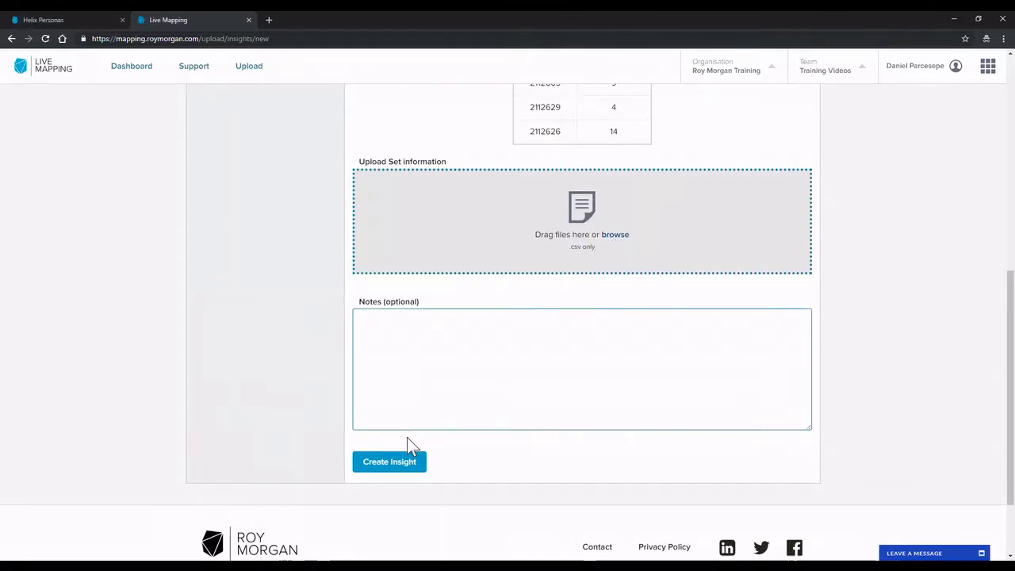
pyautogui.scroll(-1, 405, 438)
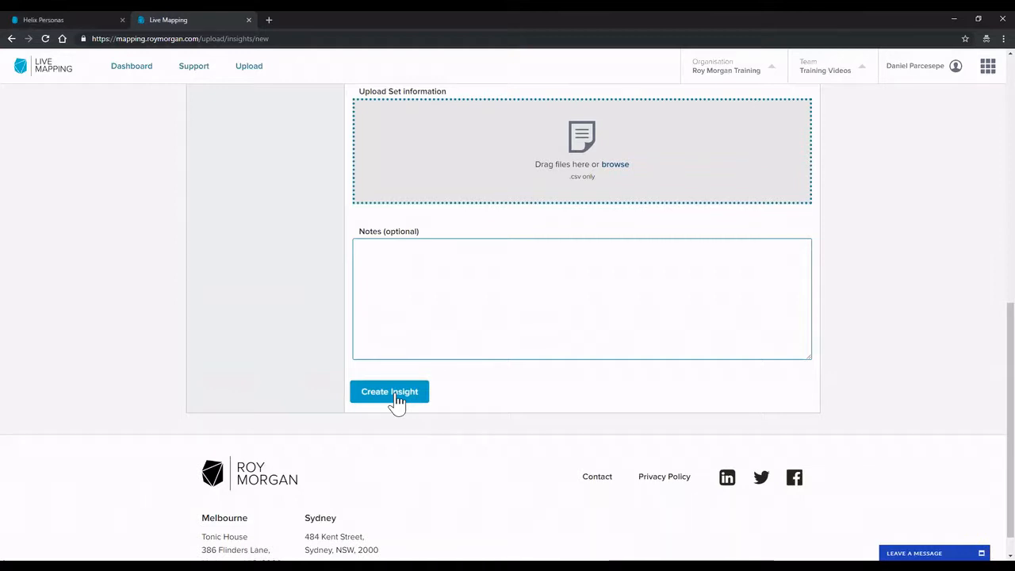
pyautogui.scroll(5, 396, 402)
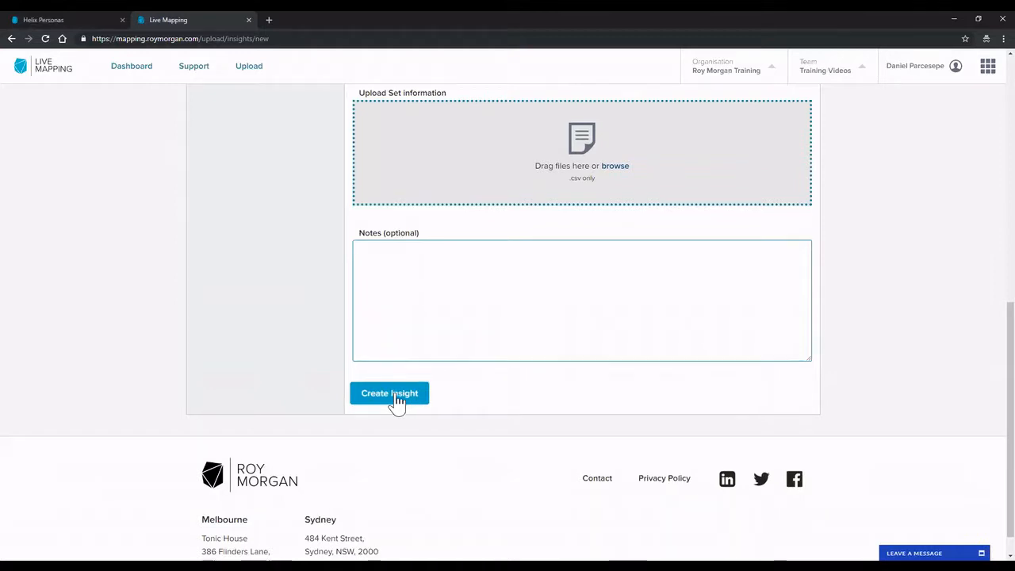
pyautogui.scroll(3, 397, 402)
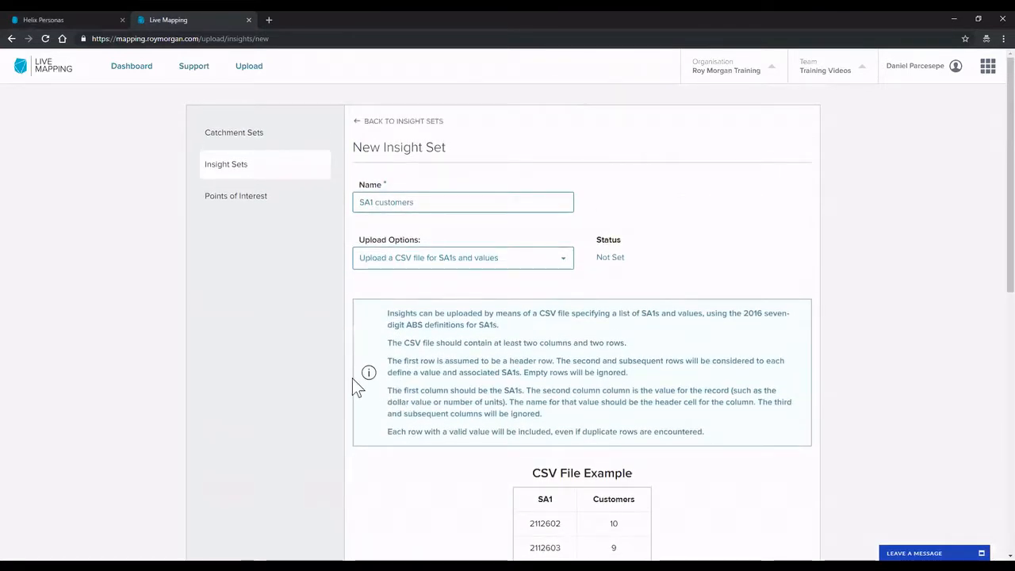
# Create a new map from the dashboard and expand it to full screen.
pyautogui.click(136, 71)
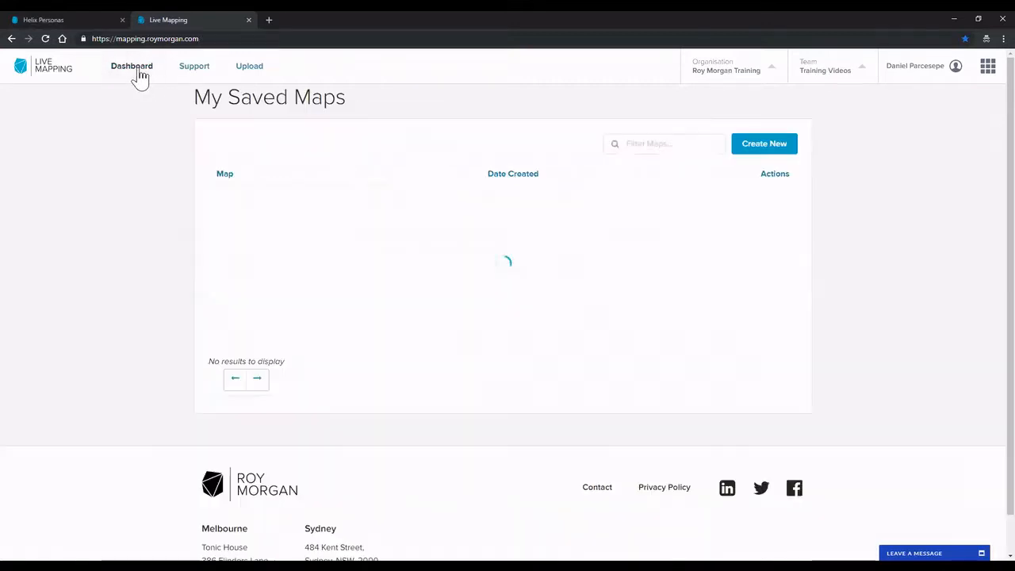
pyautogui.click(773, 147)
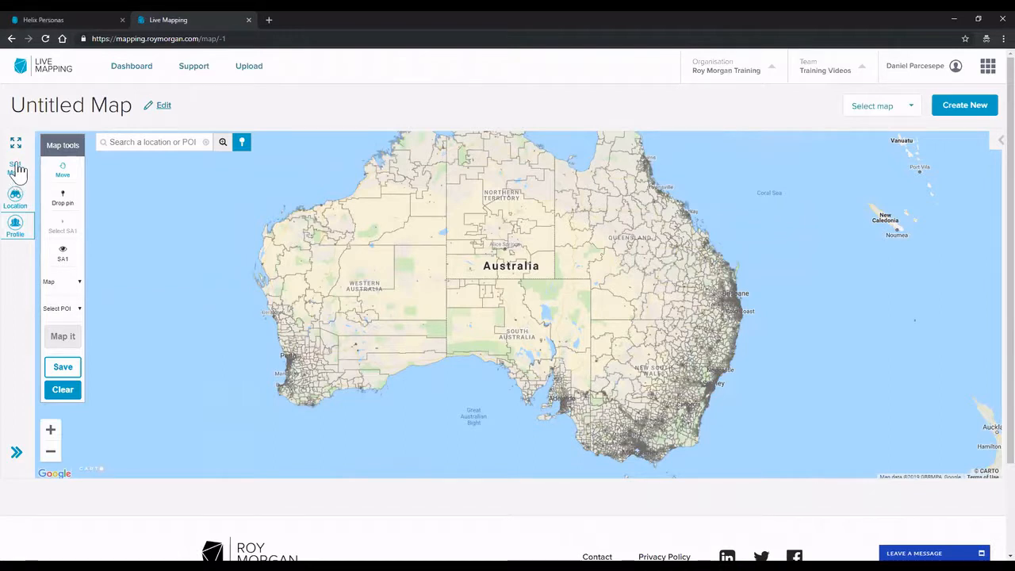
pyautogui.click(16, 144)
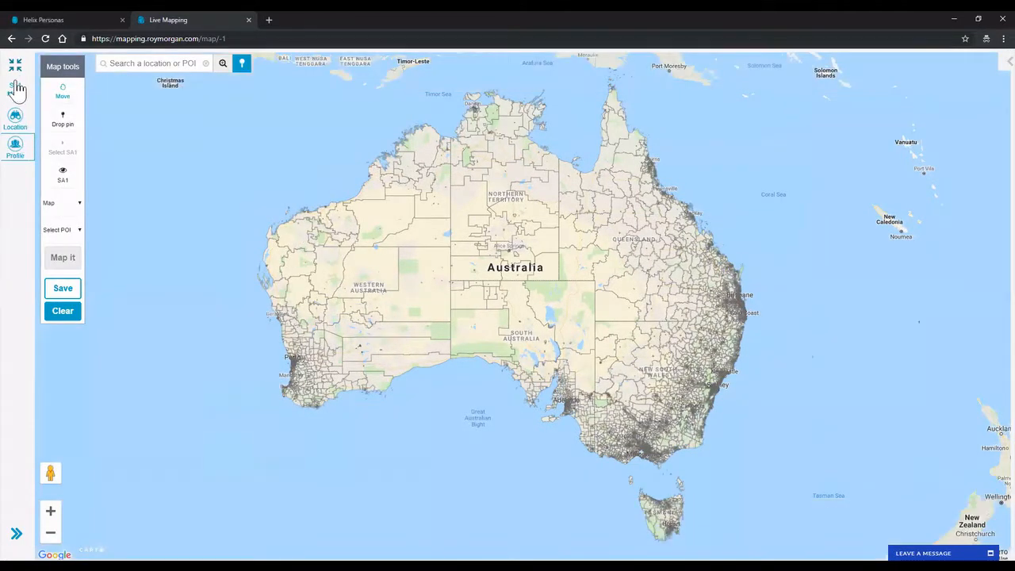
# In the profile insights, choose the My Data group, the Test SA1 customers set and its High Spend Customers insight.
pyautogui.click(15, 148)
pyautogui.click(130, 86)
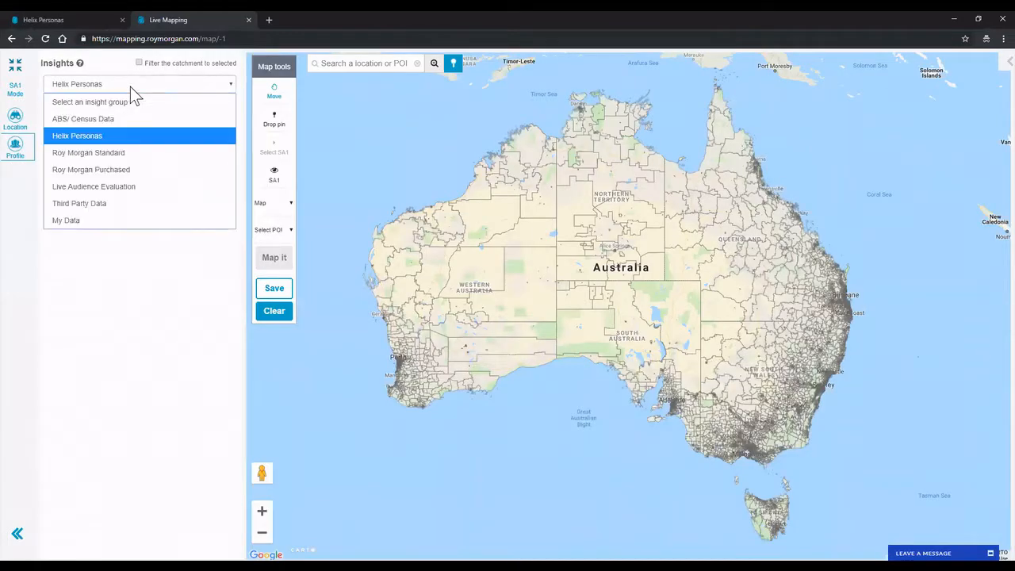
pyautogui.click(90, 220)
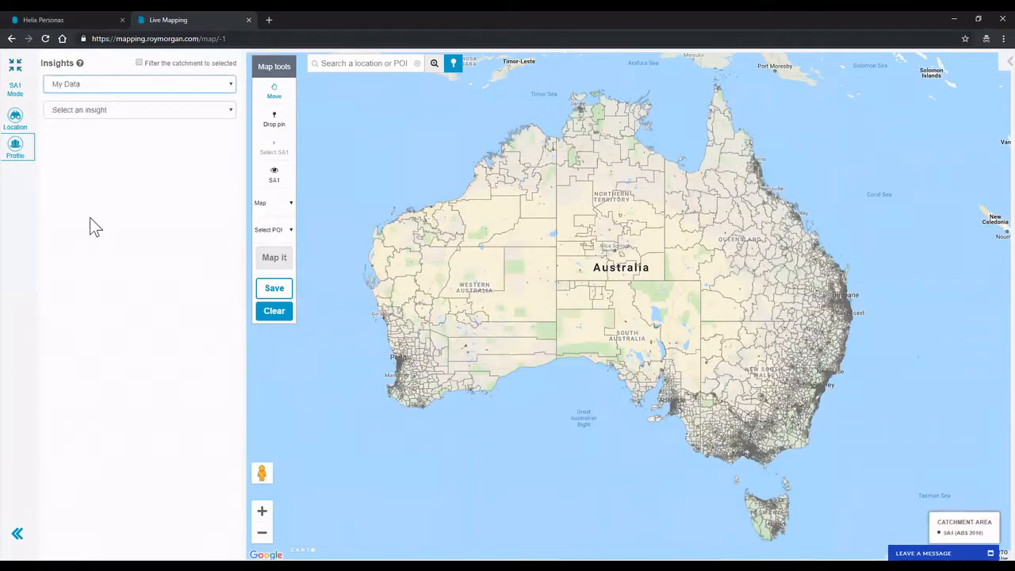
pyautogui.click(88, 115)
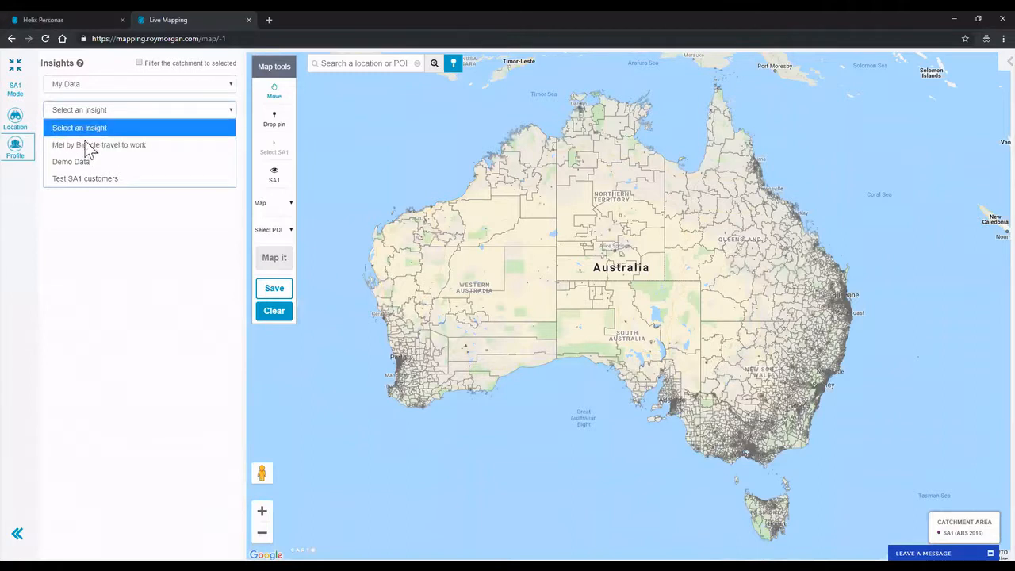
pyautogui.click(83, 178)
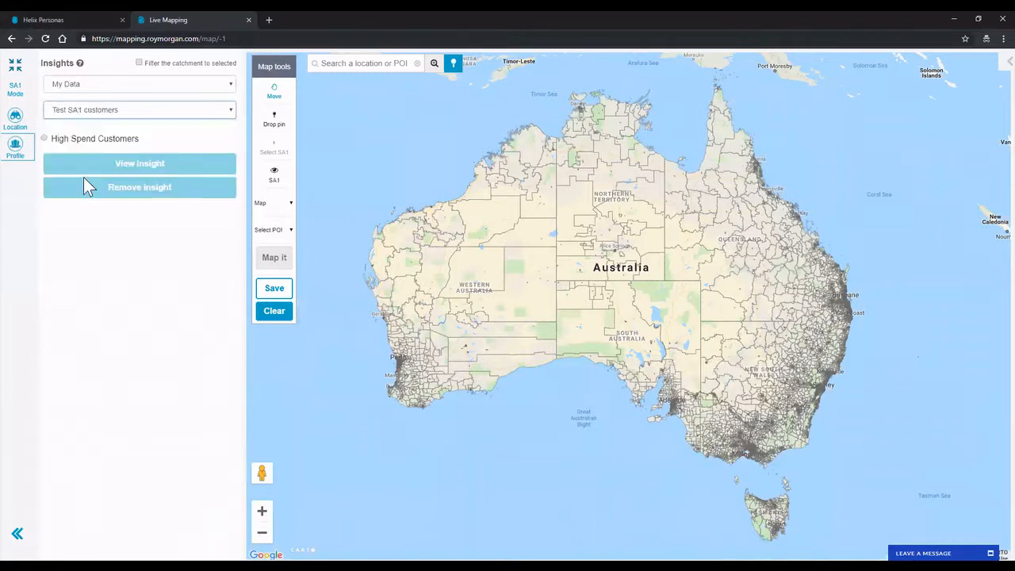
pyautogui.click(44, 137)
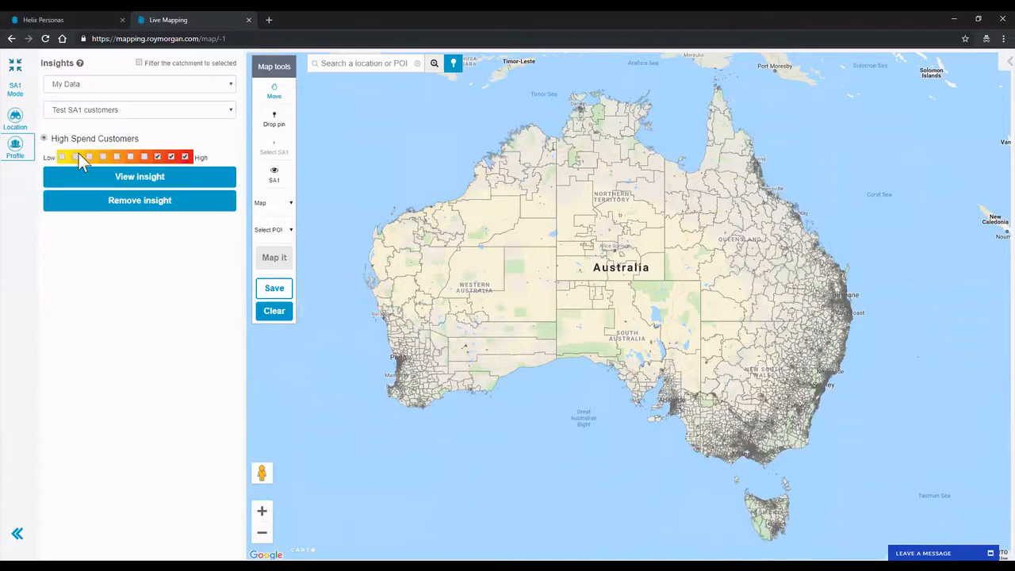
# Find Melbourne VIC on the map and display the High Spend Customers insight around Williamstown.
pyautogui.click(335, 63)
pyautogui.write('Melb')
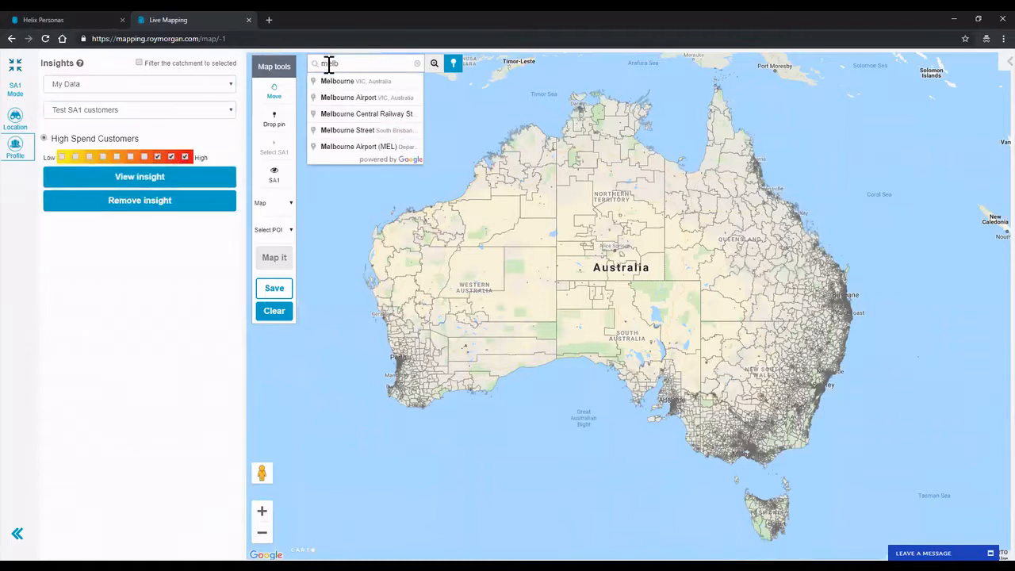
pyautogui.click(329, 80)
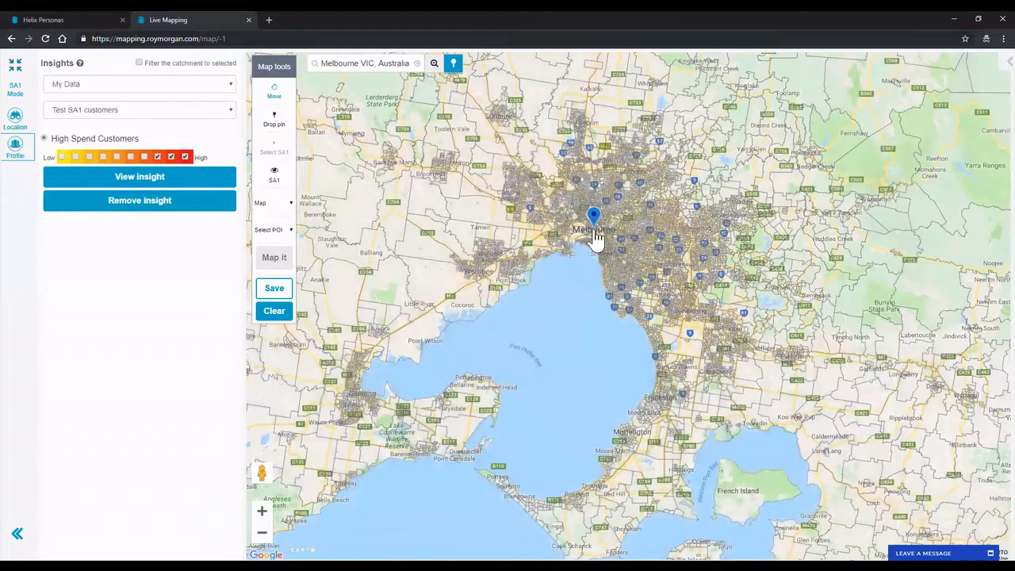
pyautogui.click(128, 186)
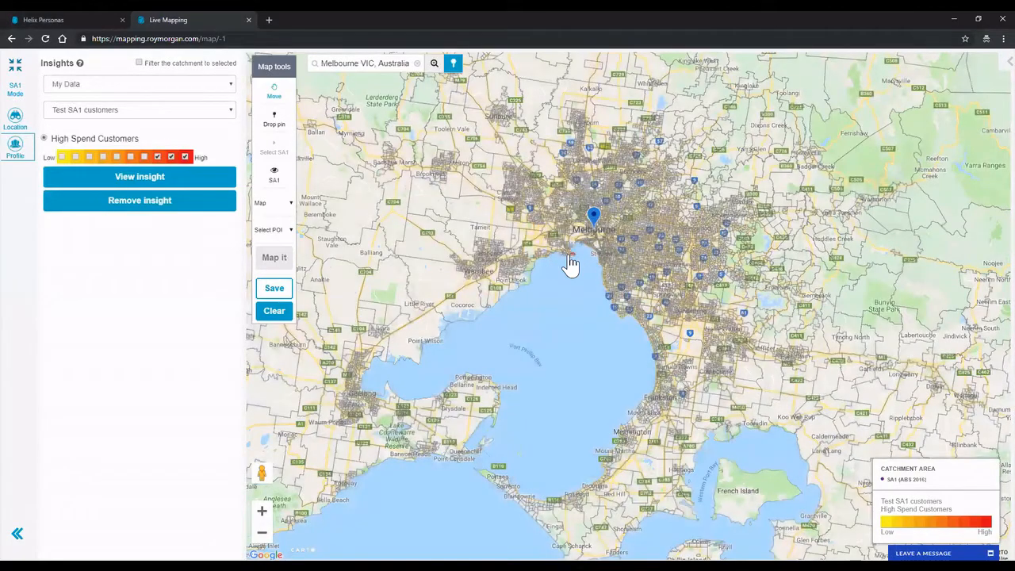
pyautogui.scroll(1, 569, 262)
pyautogui.scroll(2, 571, 262)
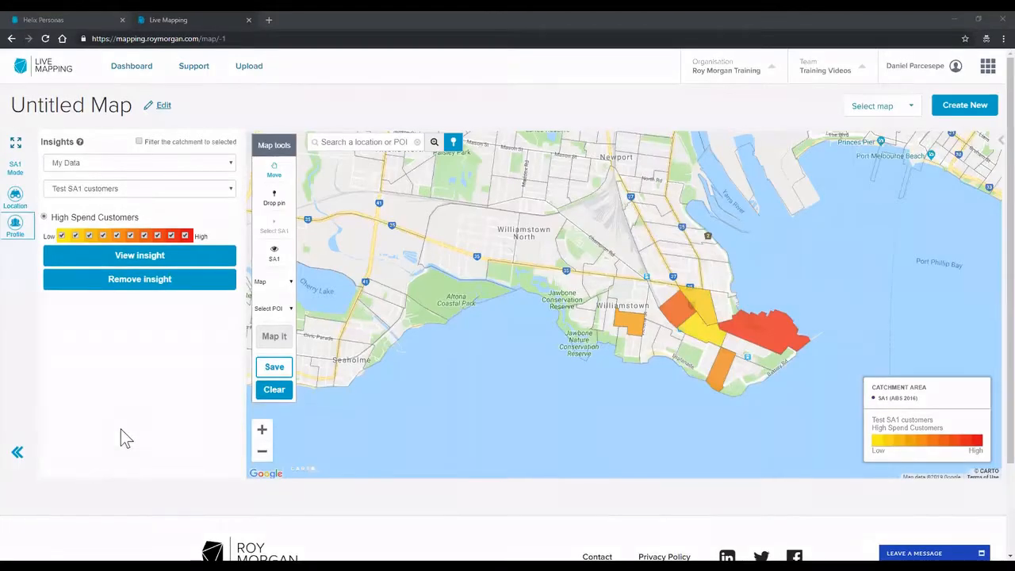
# Start a new insight set for a CSV file of mesh blocks and values, and review its format requirements and example table.
pyautogui.click(250, 71)
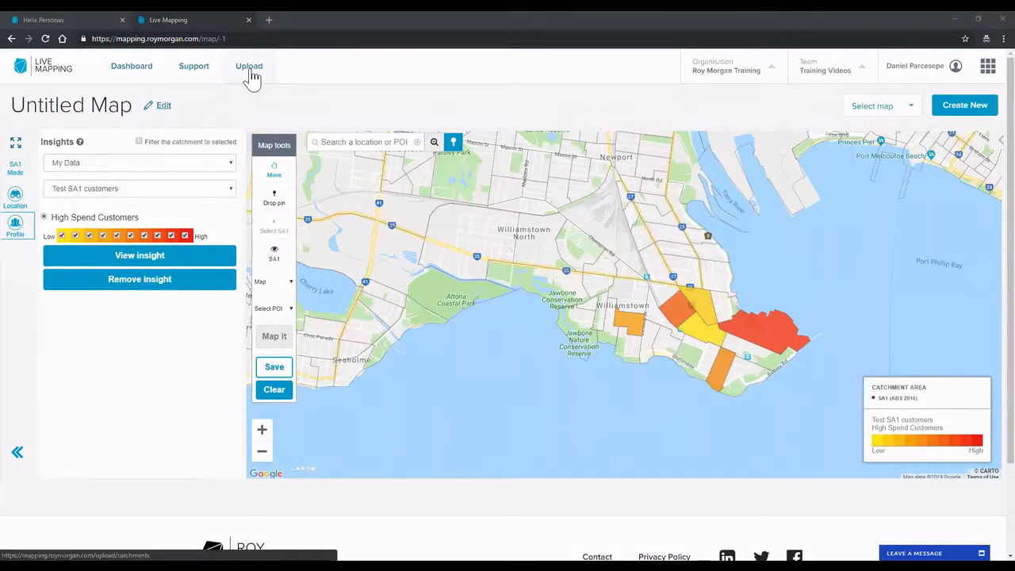
pyautogui.click(246, 166)
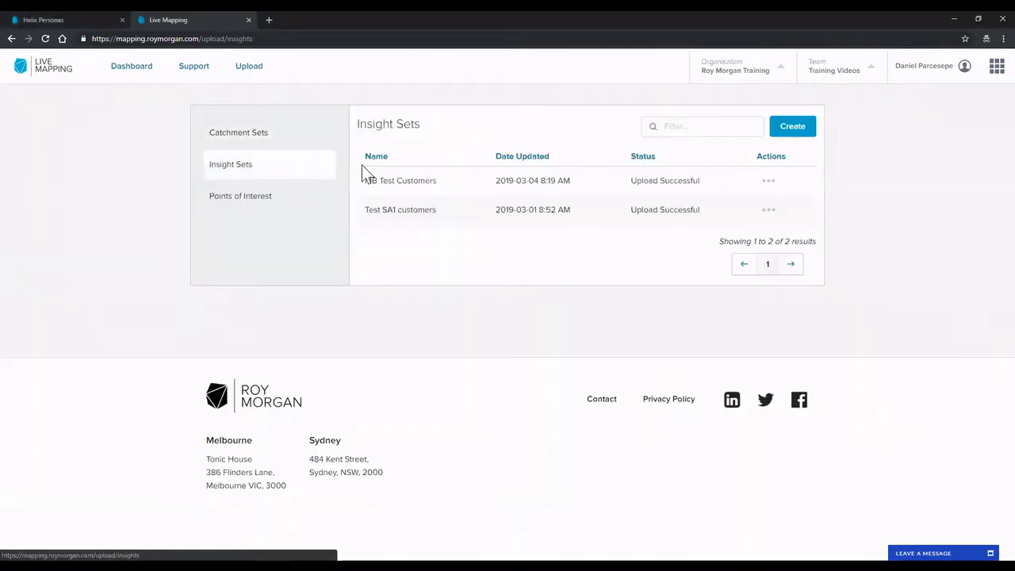
pyautogui.click(792, 128)
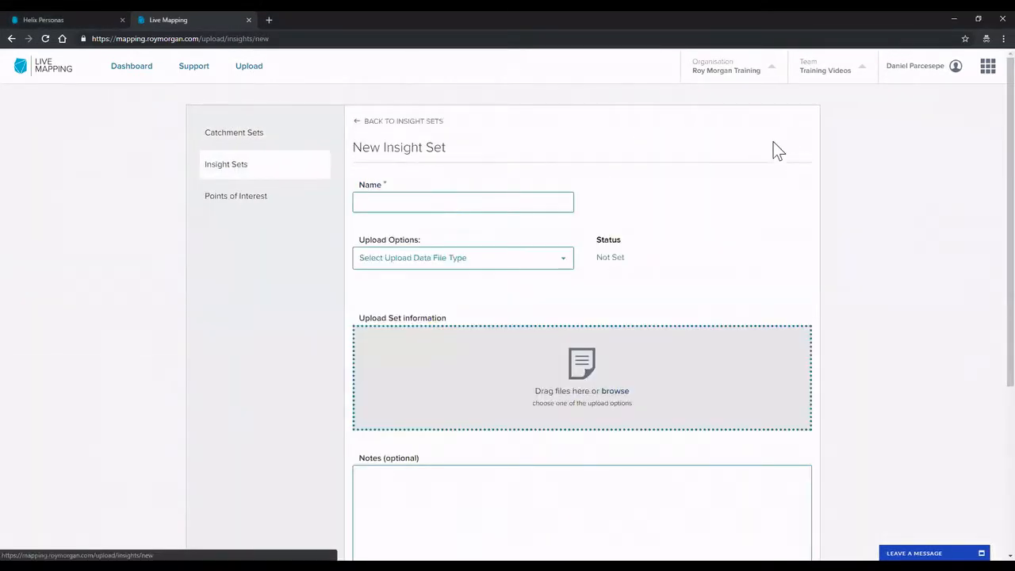
pyautogui.click(560, 260)
pyautogui.click(531, 287)
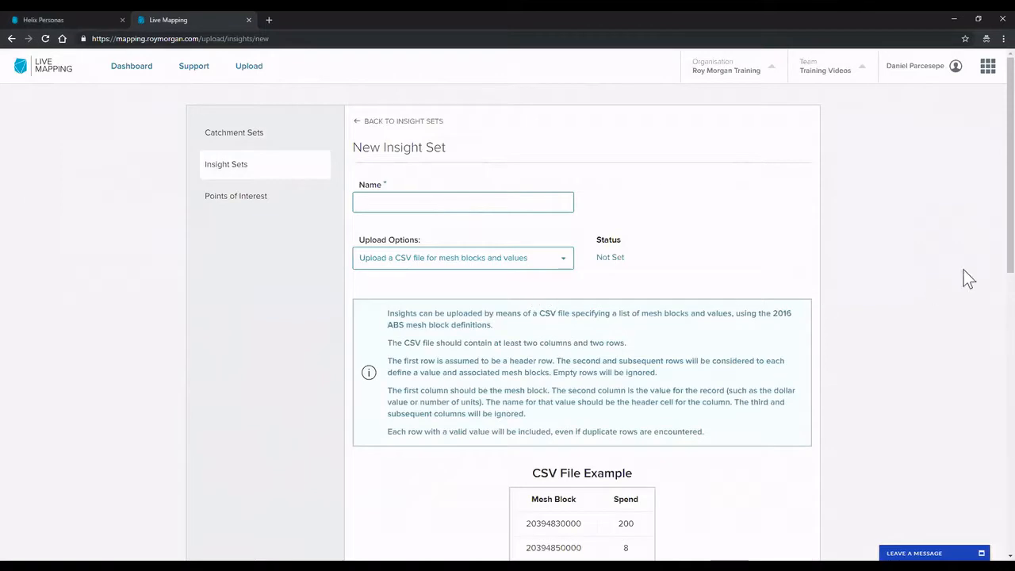
pyautogui.scroll(-2, 983, 317)
pyautogui.scroll(-2, 986, 359)
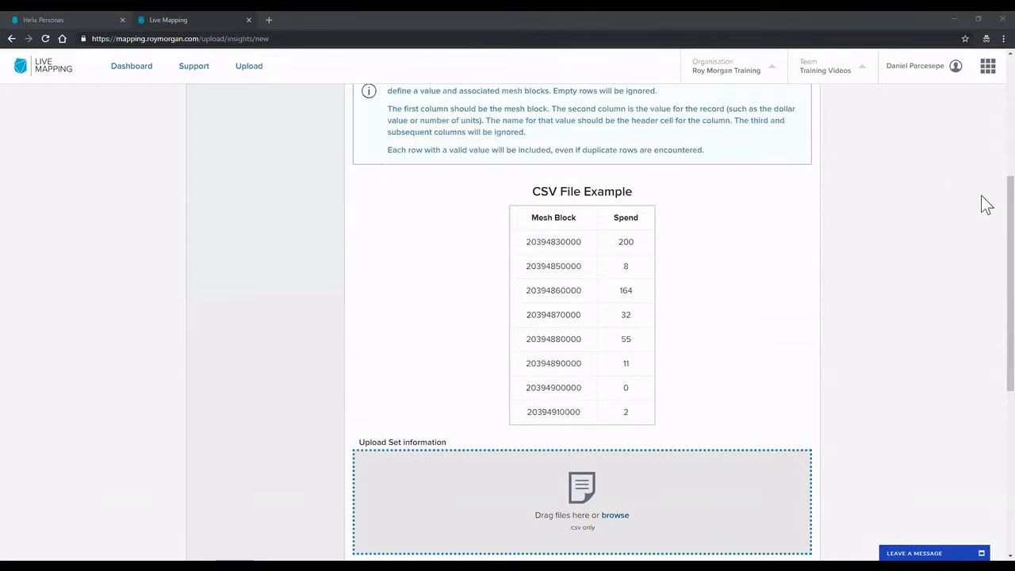
pyautogui.scroll(4, 985, 204)
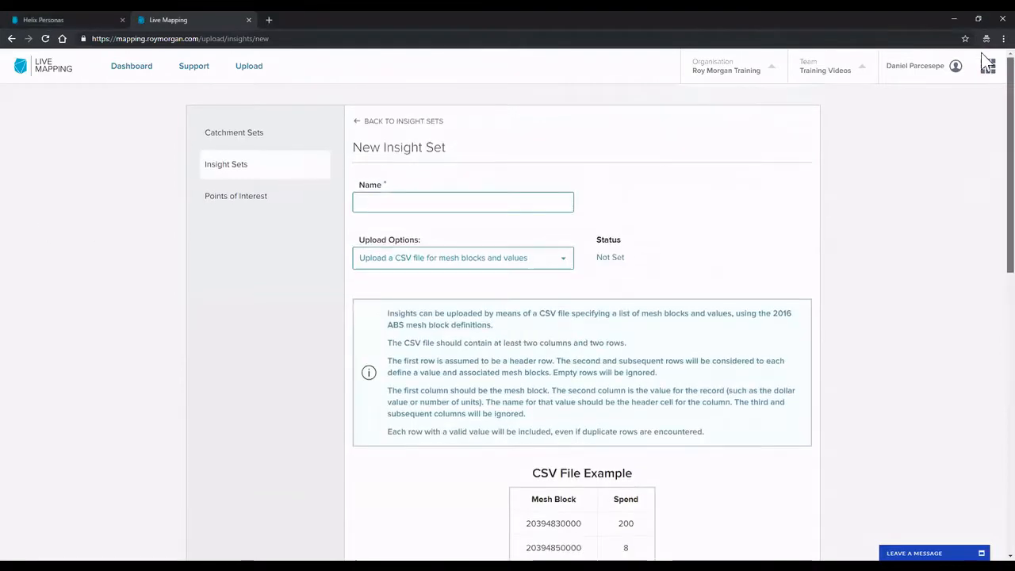
# Start a new points of interest set for a CSV file of addresses, and review its format requirements and example table.
pyautogui.click(253, 207)
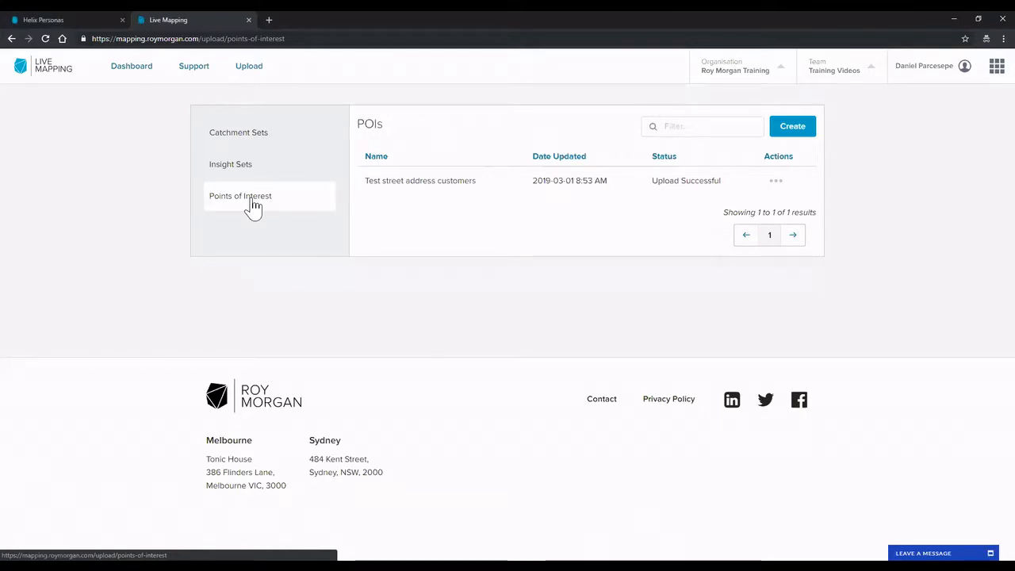
pyautogui.click(792, 131)
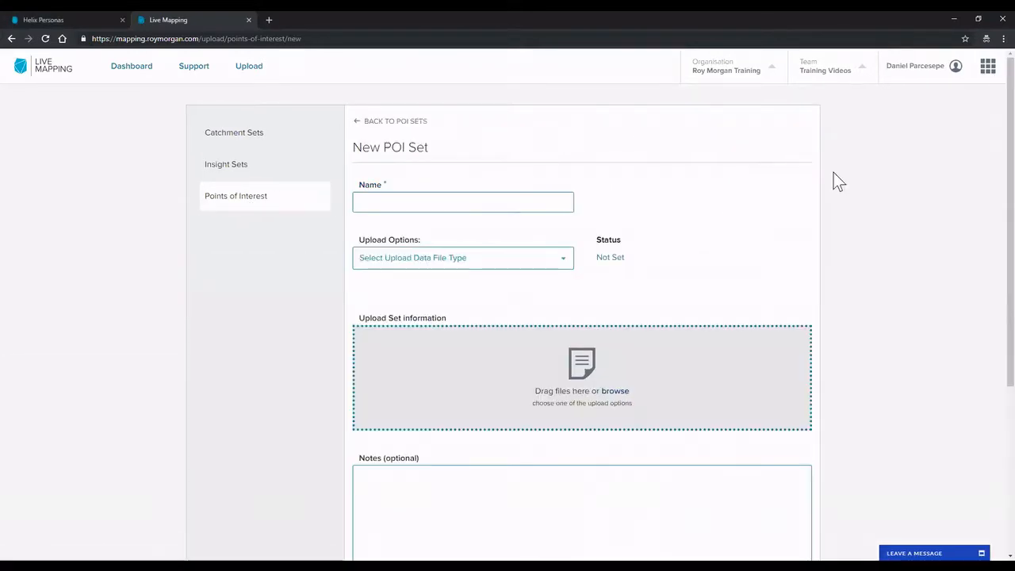
pyautogui.scroll(-1, 985, 238)
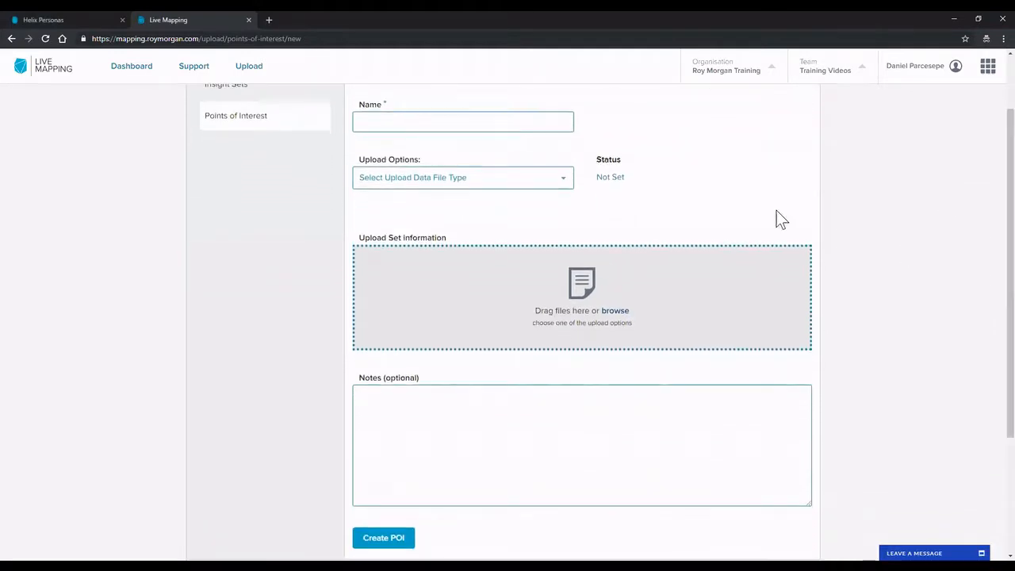
pyautogui.click(566, 187)
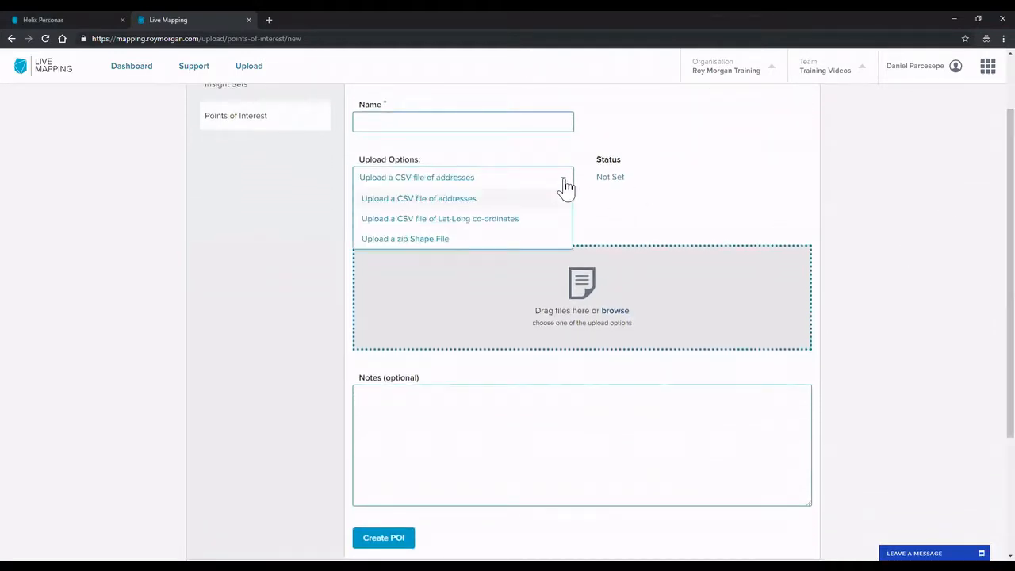
pyautogui.click(466, 203)
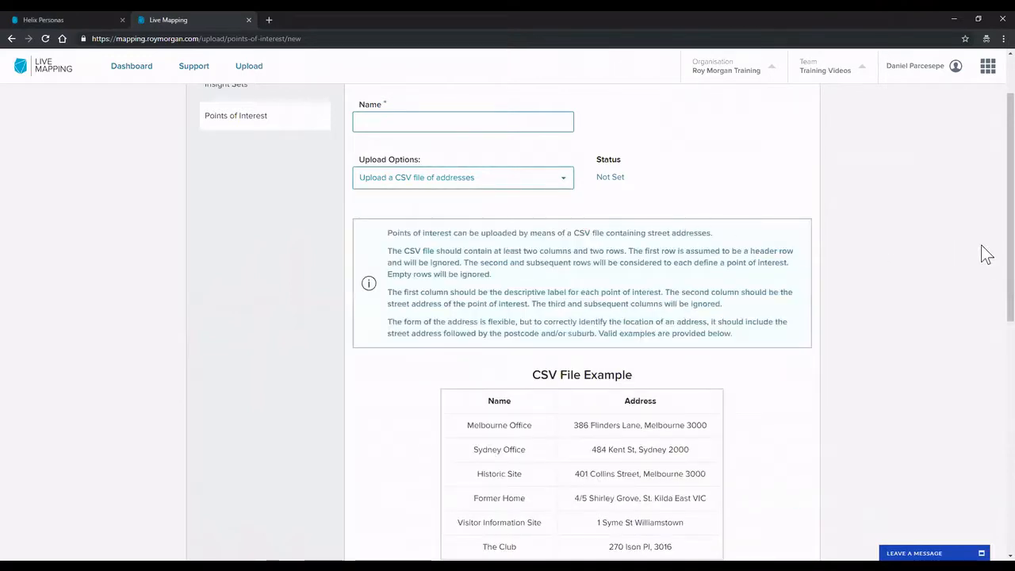
pyautogui.scroll(-1, 983, 278)
pyautogui.scroll(-2, 985, 309)
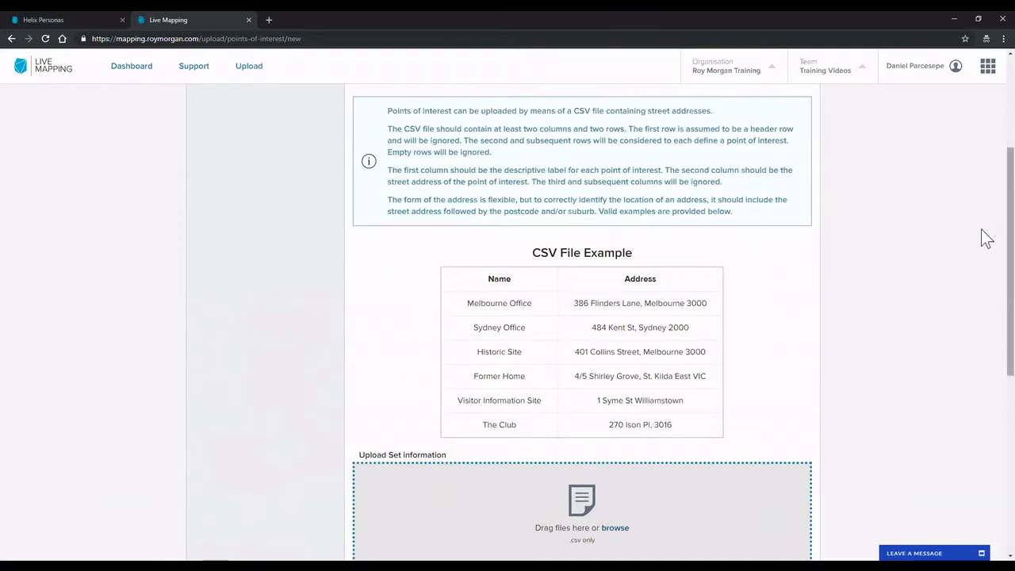
# Switch the POI set's upload option to a CSV file of Lat-Long co-ordinates, and review its requirements and example table.
pyautogui.scroll(3, 986, 230)
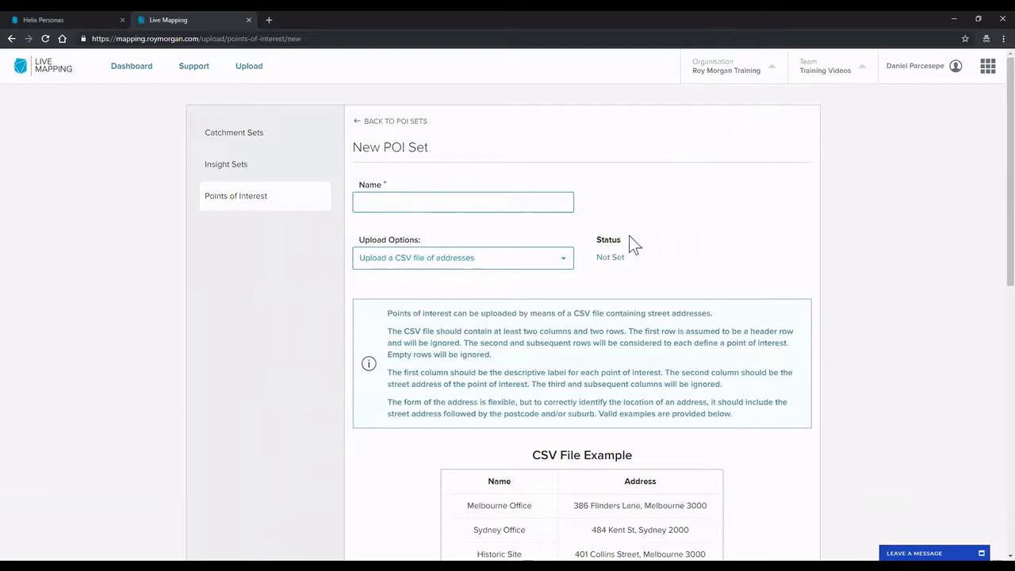
pyautogui.click(562, 260)
pyautogui.click(528, 302)
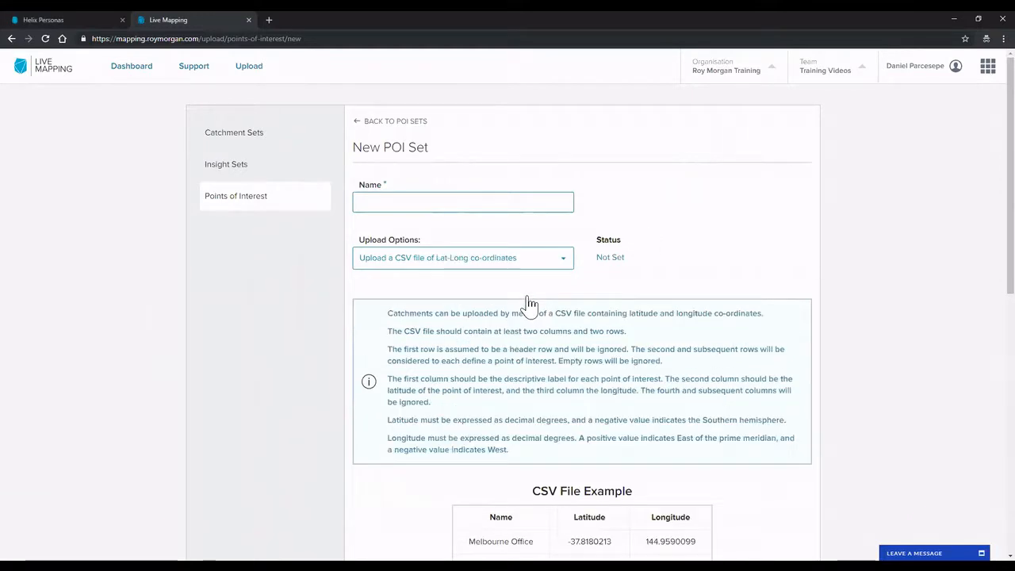
pyautogui.scroll(-3, 985, 285)
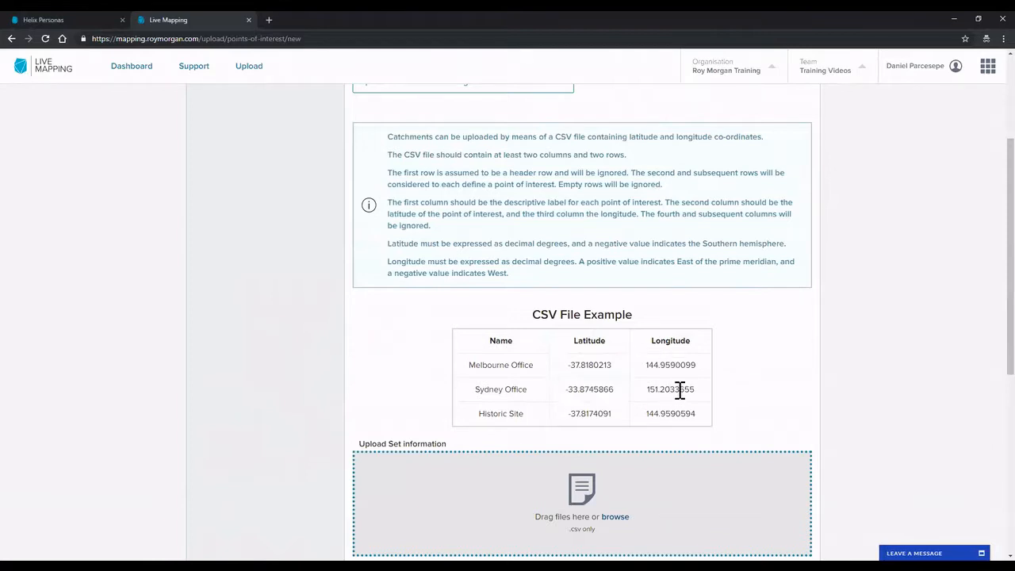
# Switch the POI set's upload option to a zip Shape File and review the shapefile requirements.
pyautogui.scroll(3, 679, 390)
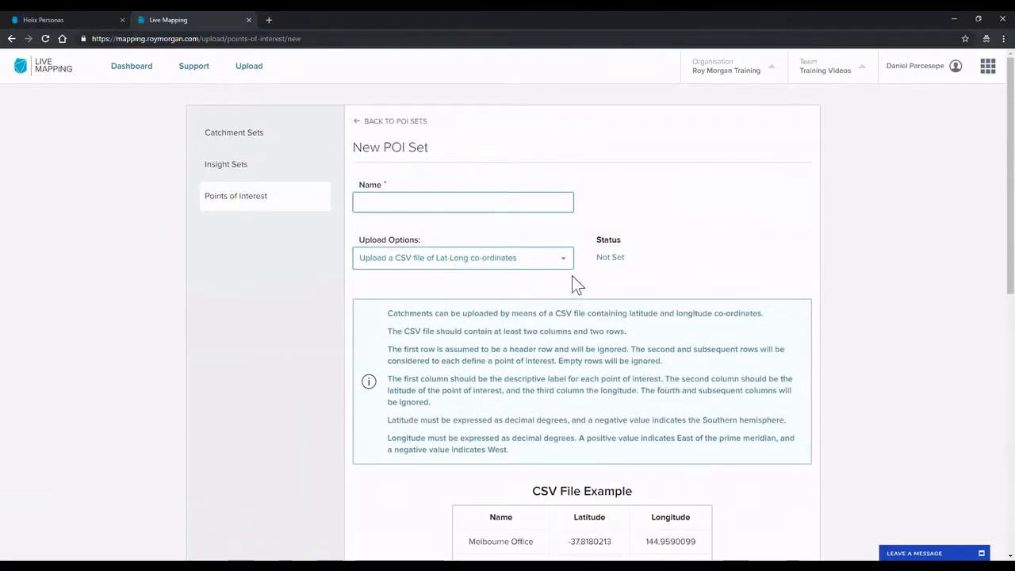
pyautogui.click(566, 268)
pyautogui.click(496, 319)
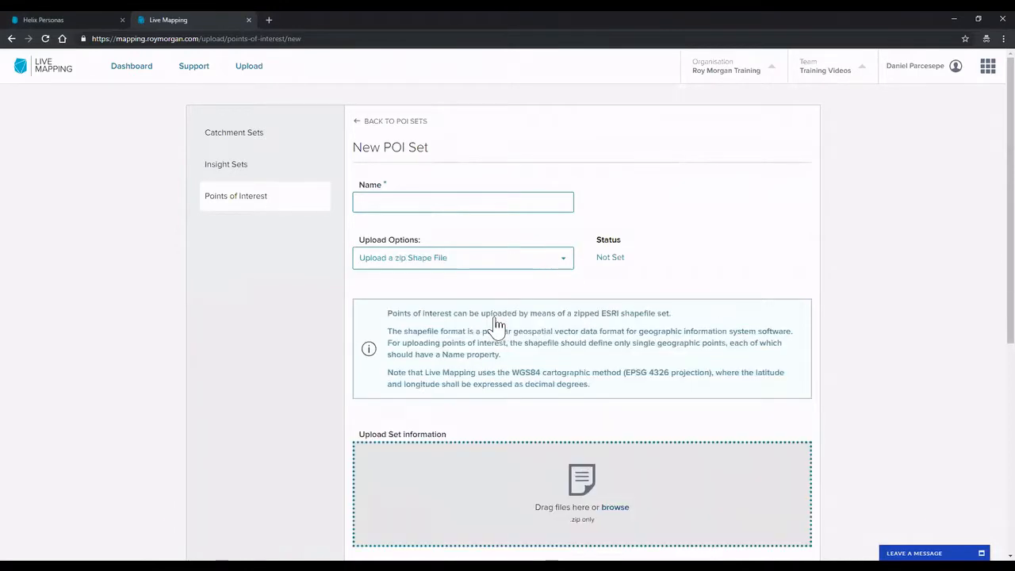
pyautogui.scroll(-1, 612, 334)
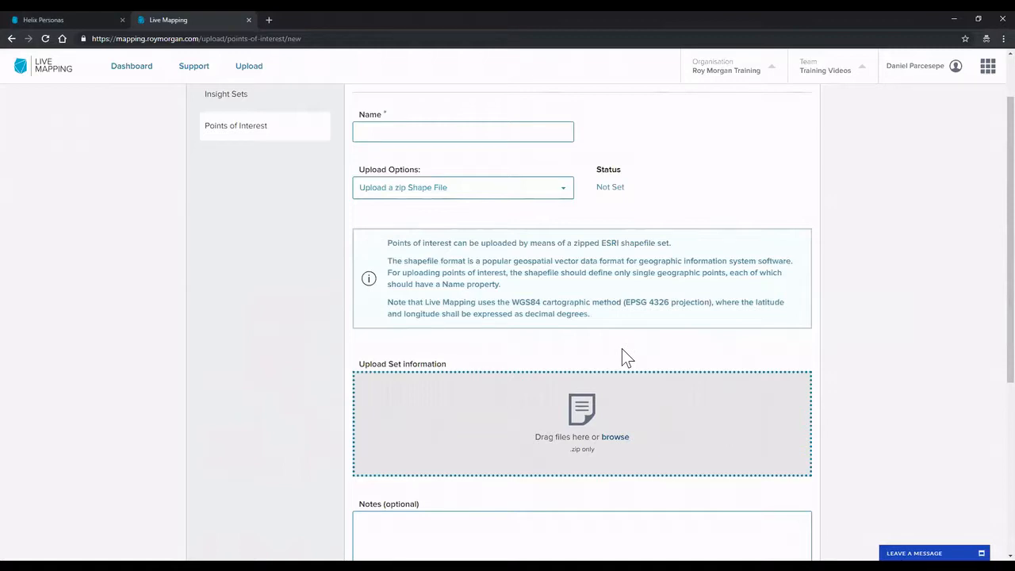
# Set the POI set's upload option back to a CSV file of addresses, and review the name, file upload and notes fields.
pyautogui.click(563, 194)
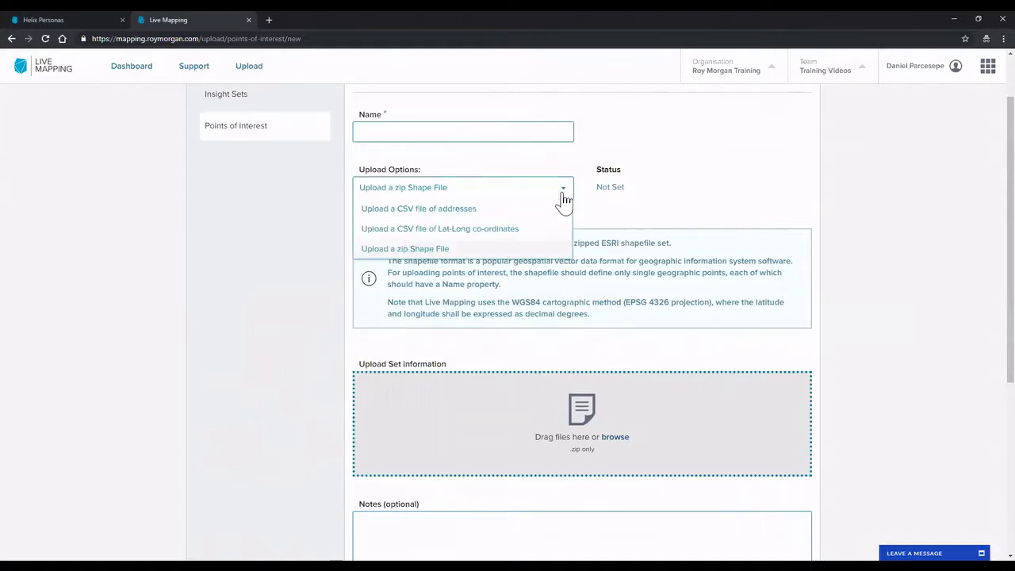
pyautogui.click(533, 207)
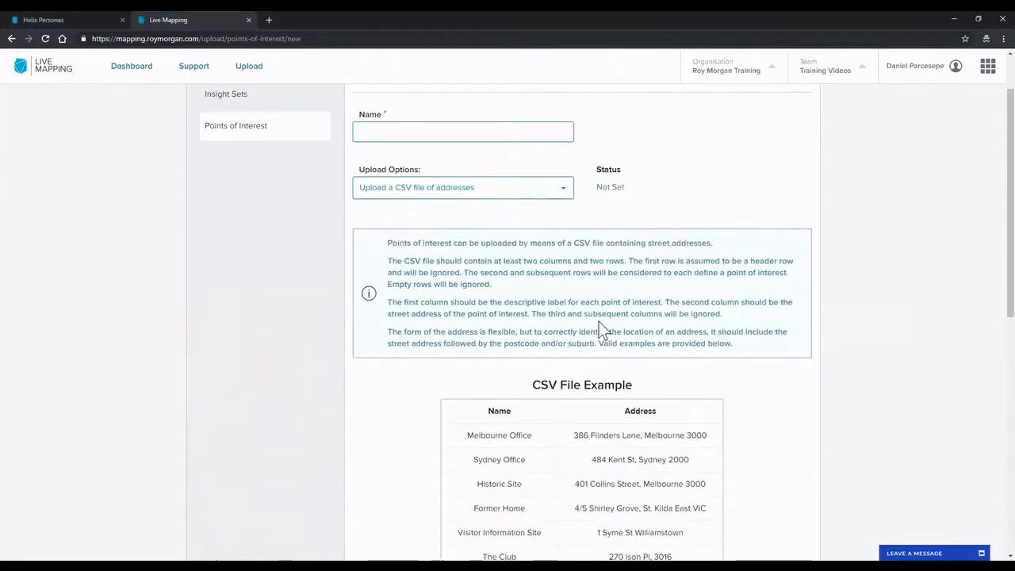
pyautogui.scroll(-1, 599, 321)
pyautogui.scroll(2, 594, 318)
pyautogui.click(404, 199)
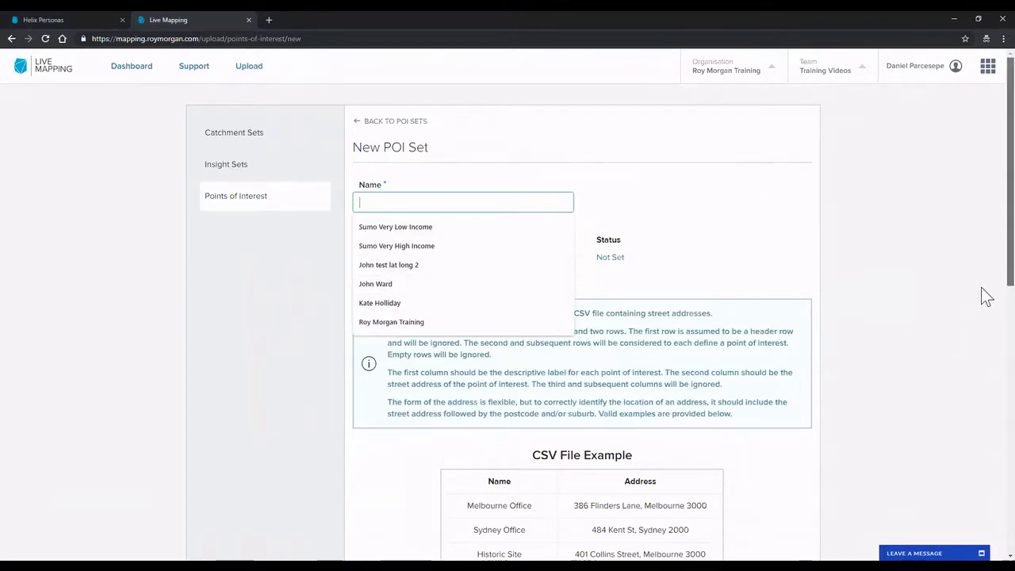
pyautogui.scroll(-6, 983, 357)
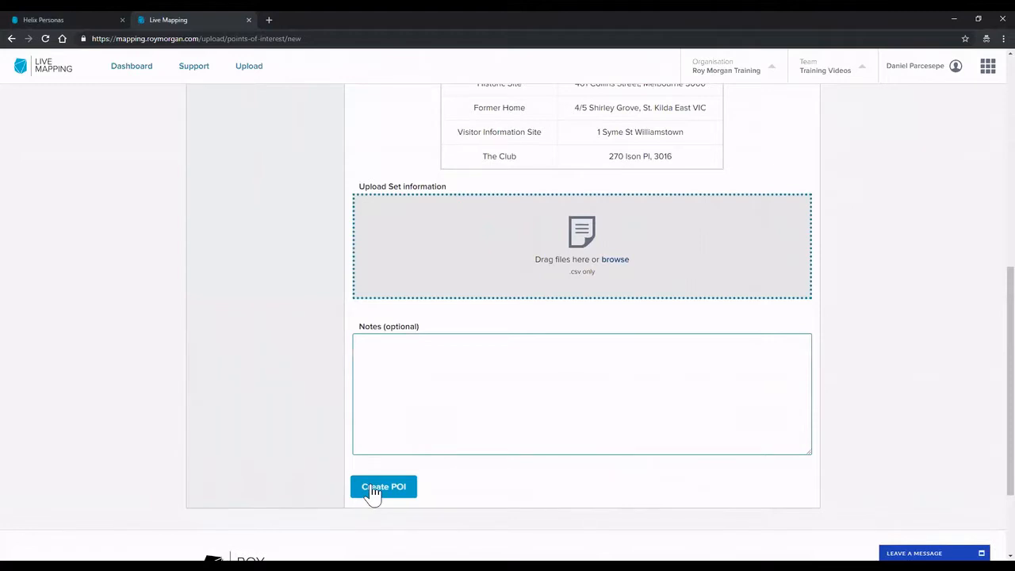
pyautogui.scroll(3, 539, 420)
pyautogui.scroll(3, 539, 428)
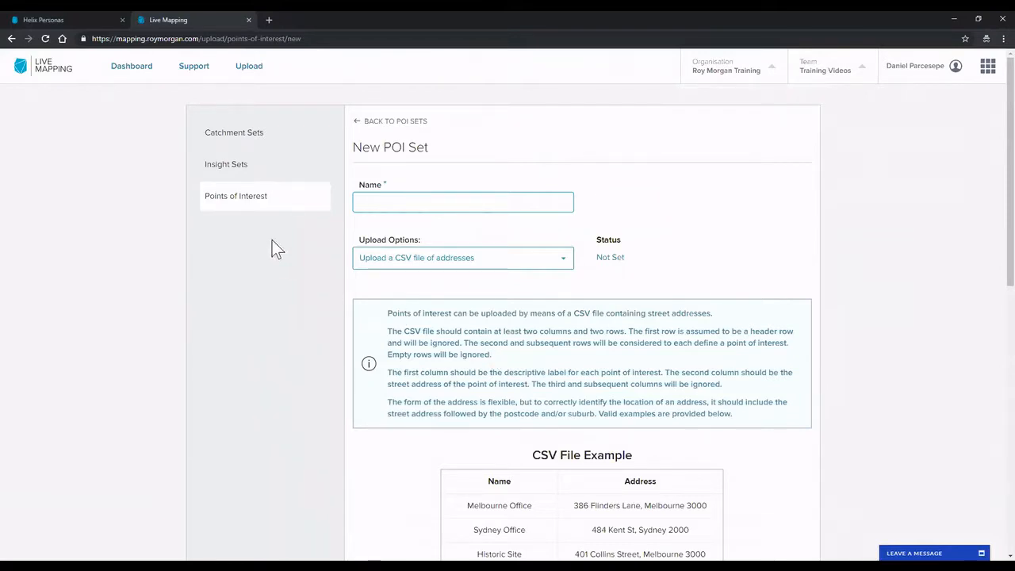
# Create a new map from the dashboard and display the Test street address customers POI set on it.
pyautogui.click(138, 73)
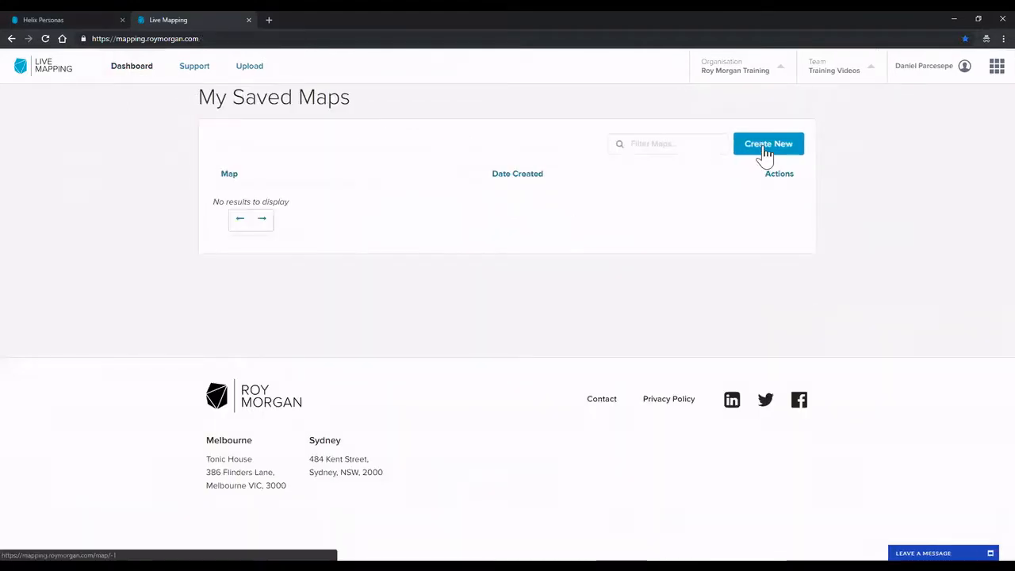
pyautogui.click(765, 148)
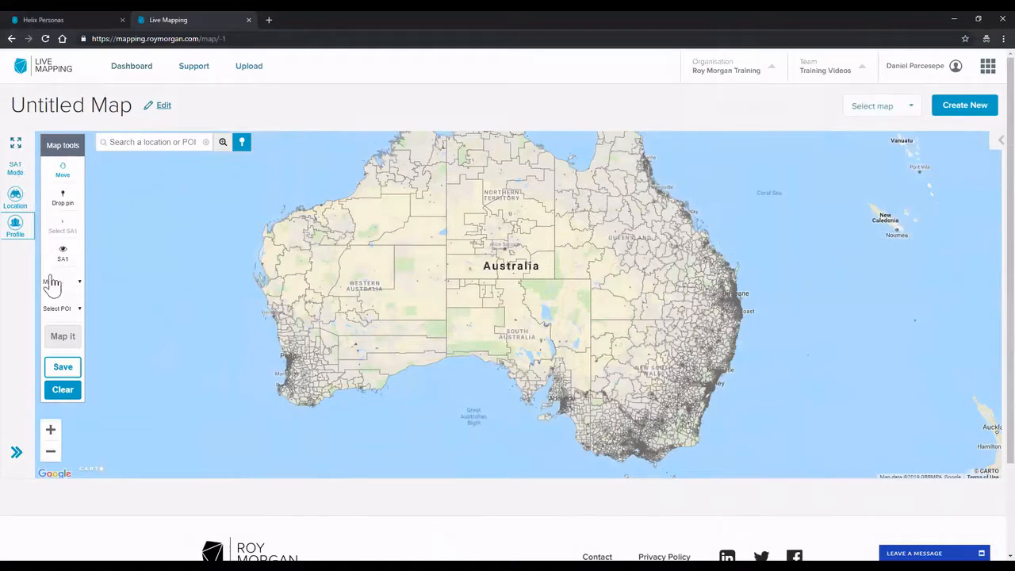
pyautogui.click(68, 311)
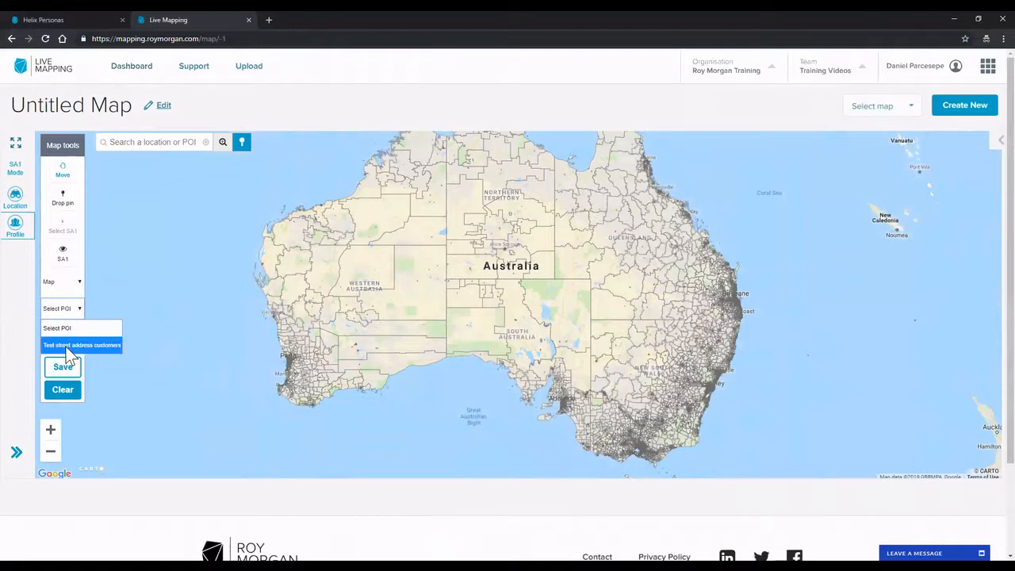
pyautogui.click(66, 346)
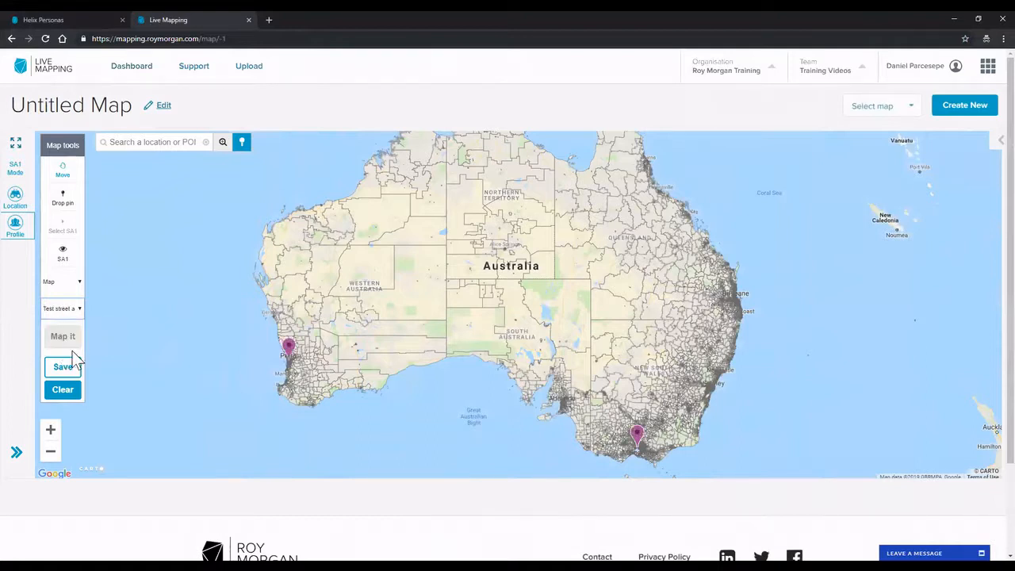
# Examine the individual customer pins near Parker St in Williamstown, down to street level.
pyautogui.moveTo(514, 425); pyautogui.dragTo(433, 287)
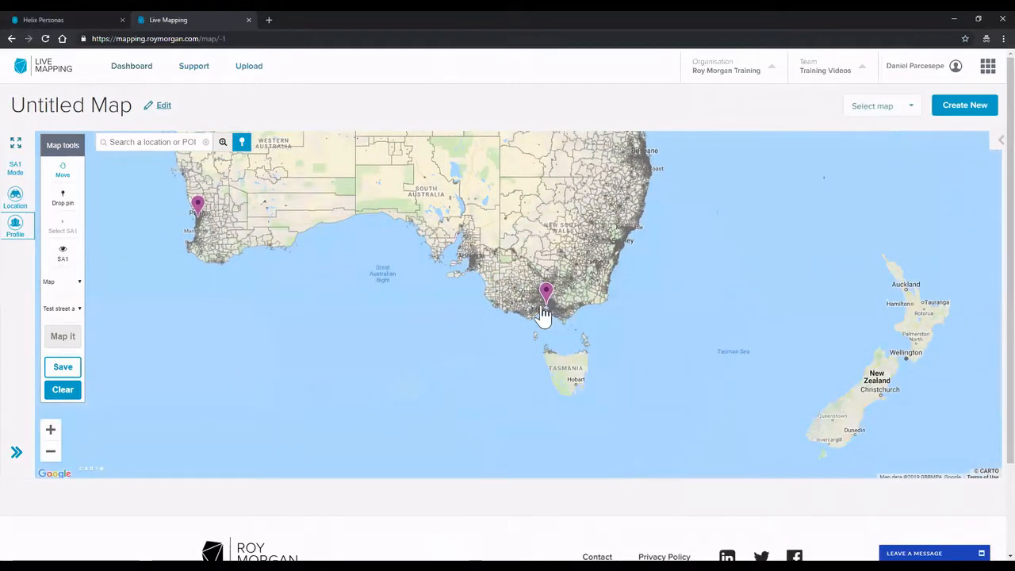
pyautogui.scroll(1, 544, 317)
pyautogui.scroll(2, 544, 316)
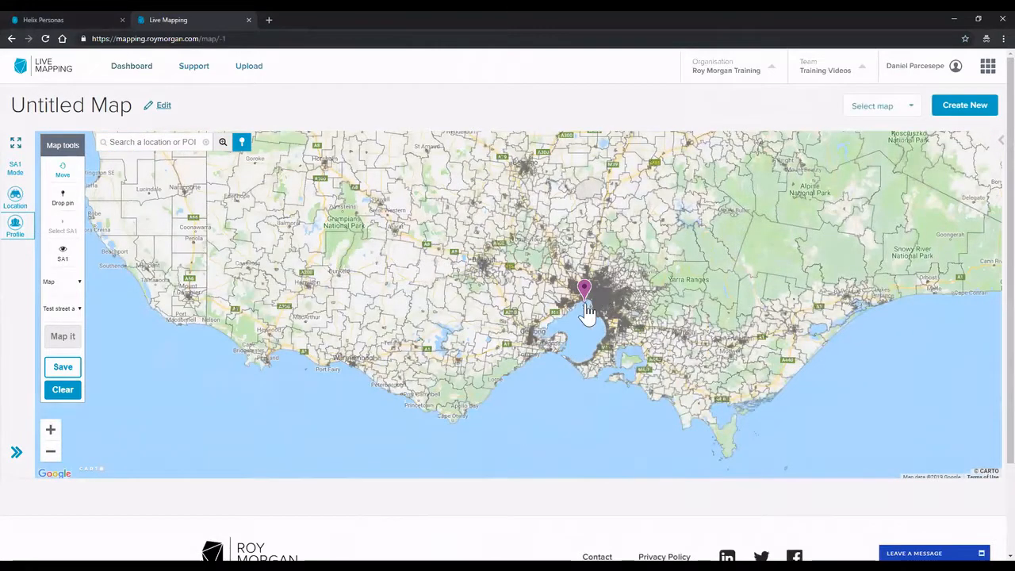
pyautogui.scroll(1, 587, 313)
pyautogui.scroll(2, 585, 312)
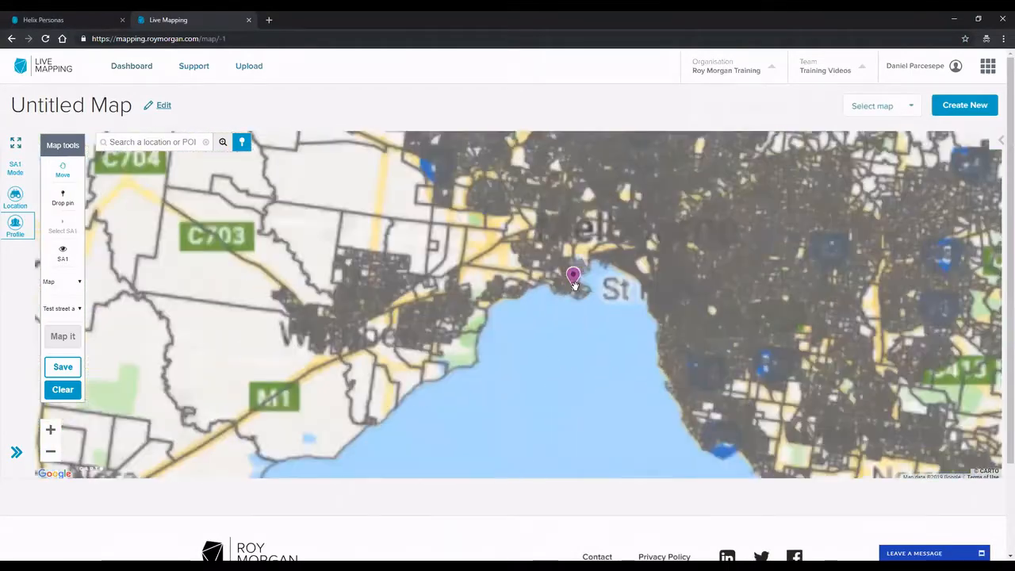
pyautogui.scroll(2, 560, 294)
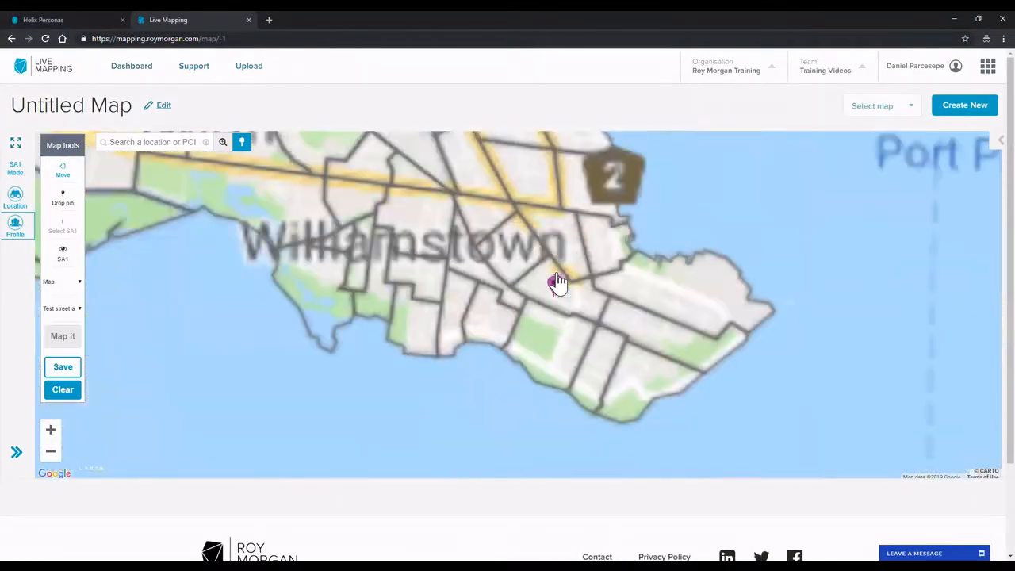
pyautogui.scroll(1, 565, 341)
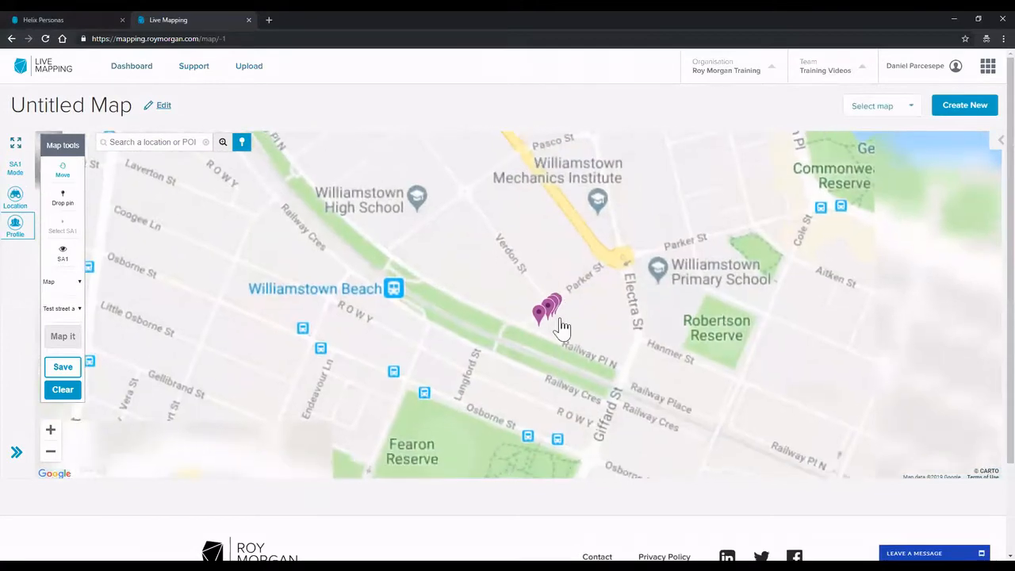
pyautogui.scroll(1, 555, 321)
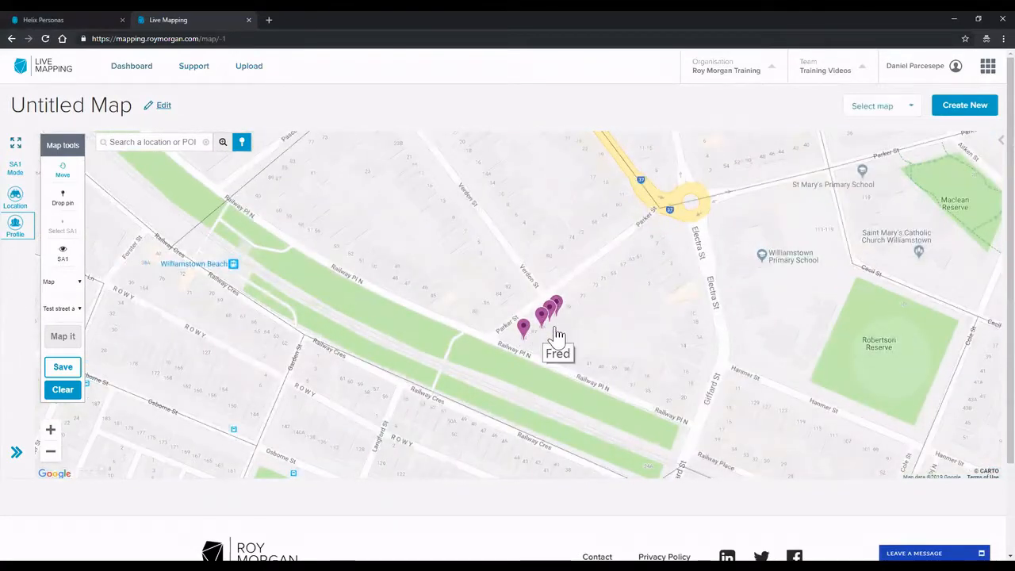
pyautogui.scroll(1, 555, 326)
pyautogui.scroll(1, 555, 327)
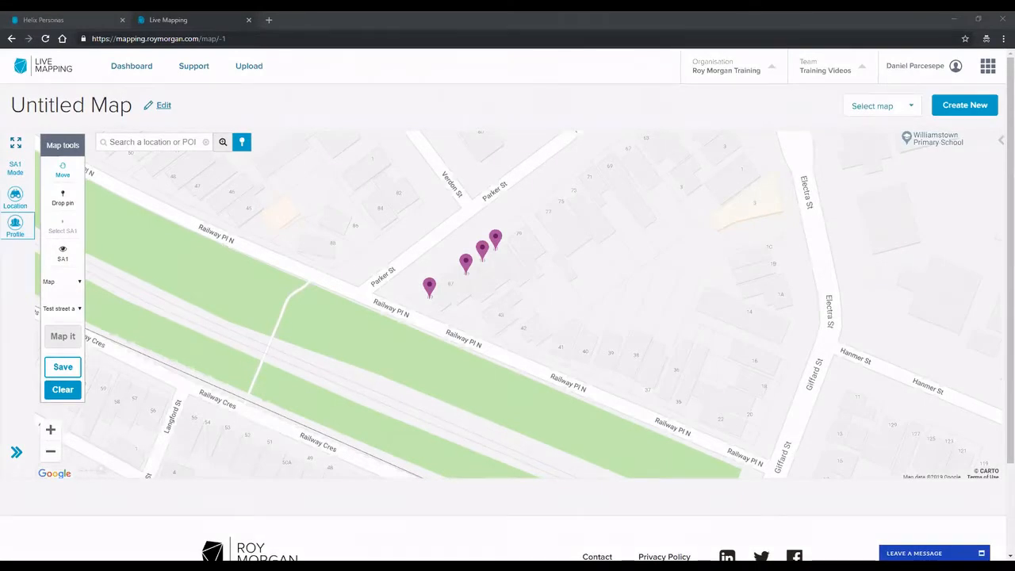
# Start a new catchment set for a CSV file of addresses, and review its format requirements and example table.
pyautogui.click(249, 68)
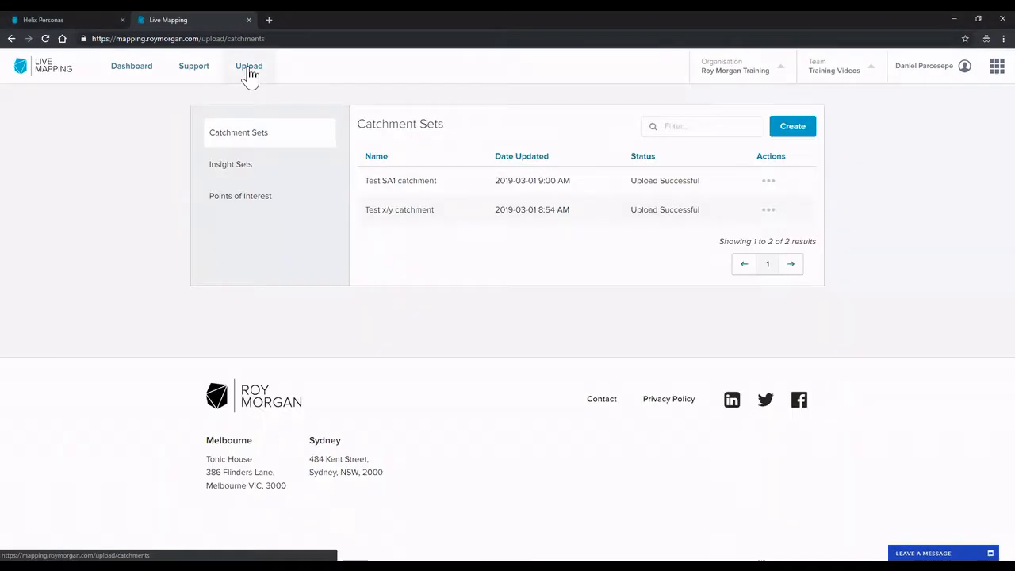
pyautogui.click(789, 128)
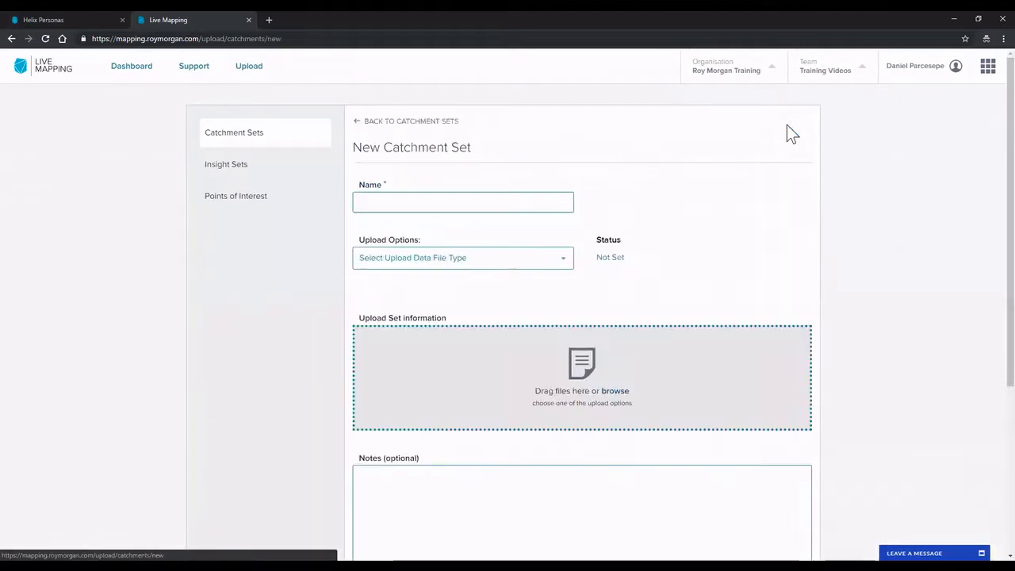
pyautogui.click(565, 267)
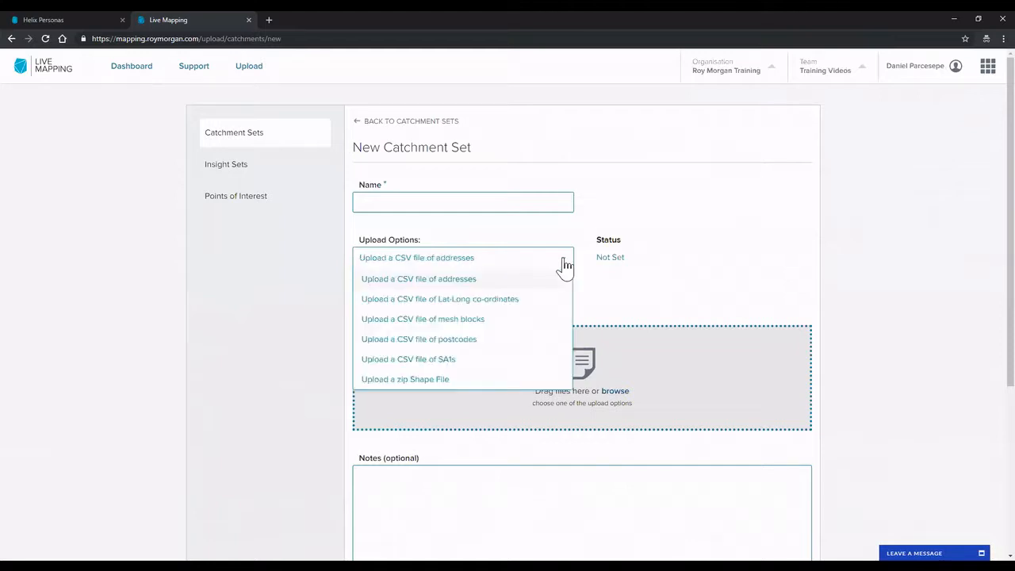
pyautogui.click(453, 284)
pyautogui.scroll(-1, 555, 318)
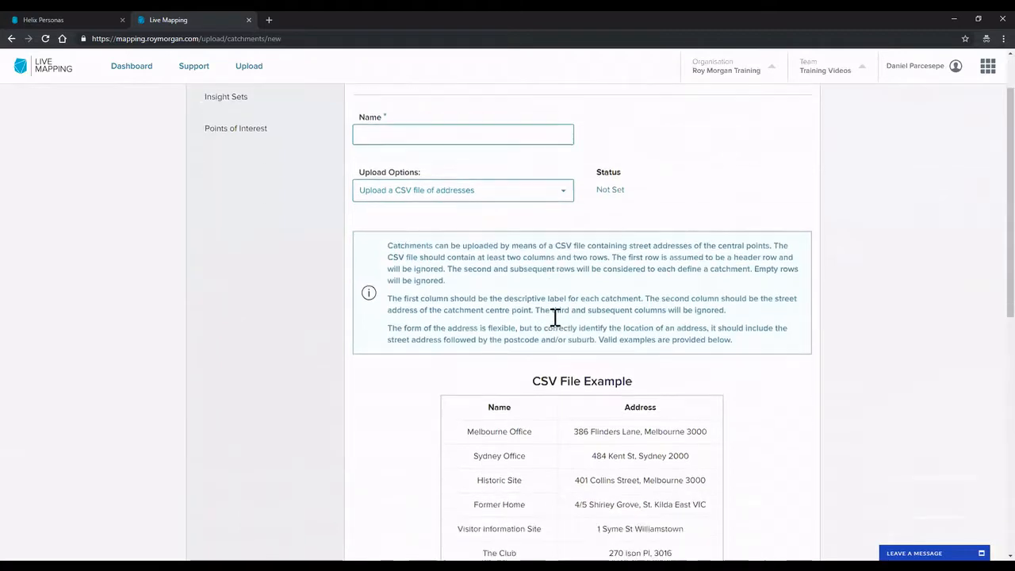
pyautogui.scroll(-2, 555, 317)
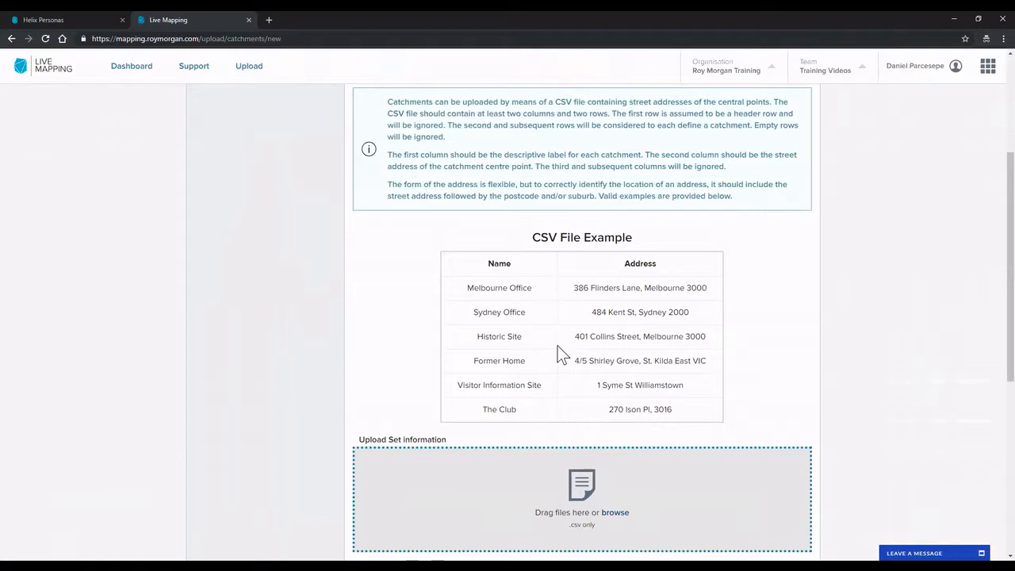
pyautogui.scroll(3, 558, 354)
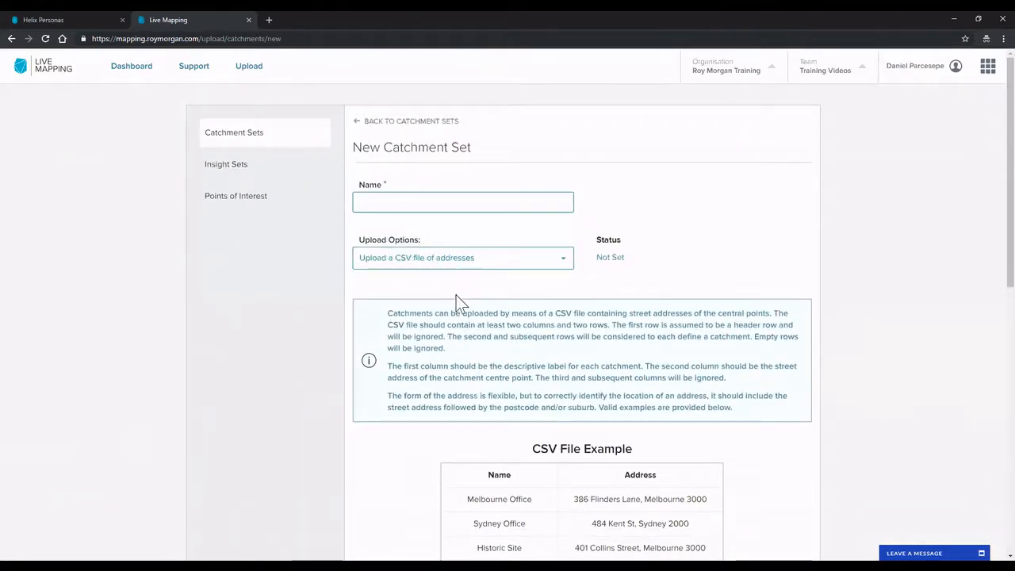
pyautogui.scroll(-2, 465, 312)
pyautogui.scroll(2, 412, 215)
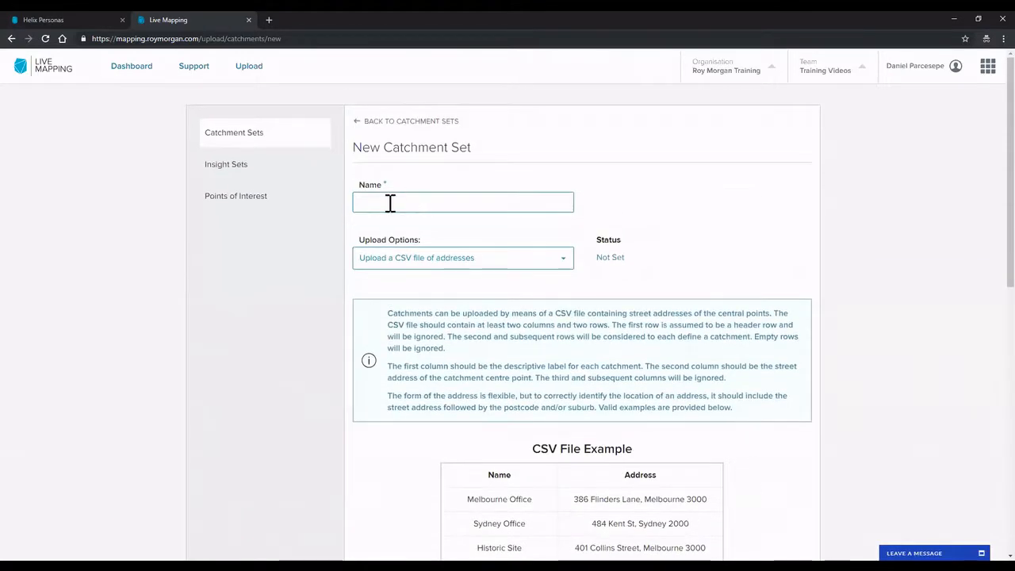
# Enter "test" as the new catchment set's name, and review its file upload and notes fields.
pyautogui.click(381, 203)
pyautogui.write('test')
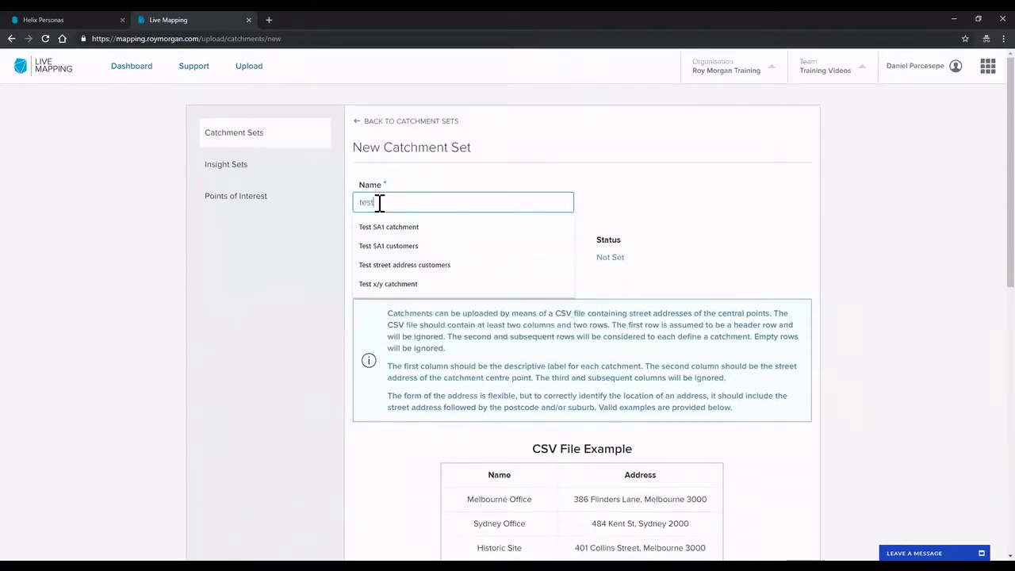
pyautogui.scroll(-5, 414, 310)
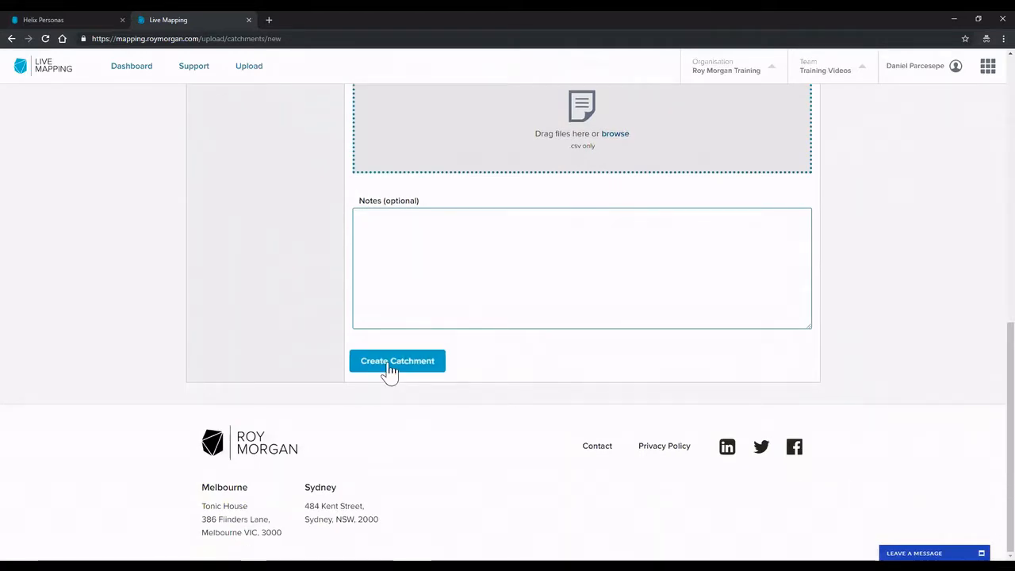
pyautogui.scroll(10, 388, 371)
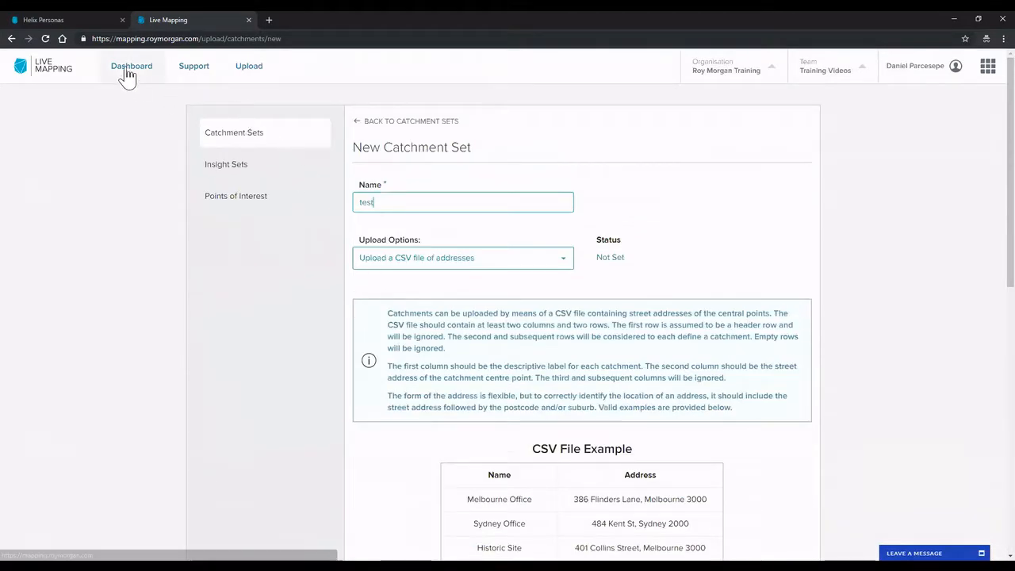
# Create a new map from the dashboard and set its catchment method to Use catchment area file.
pyautogui.click(127, 72)
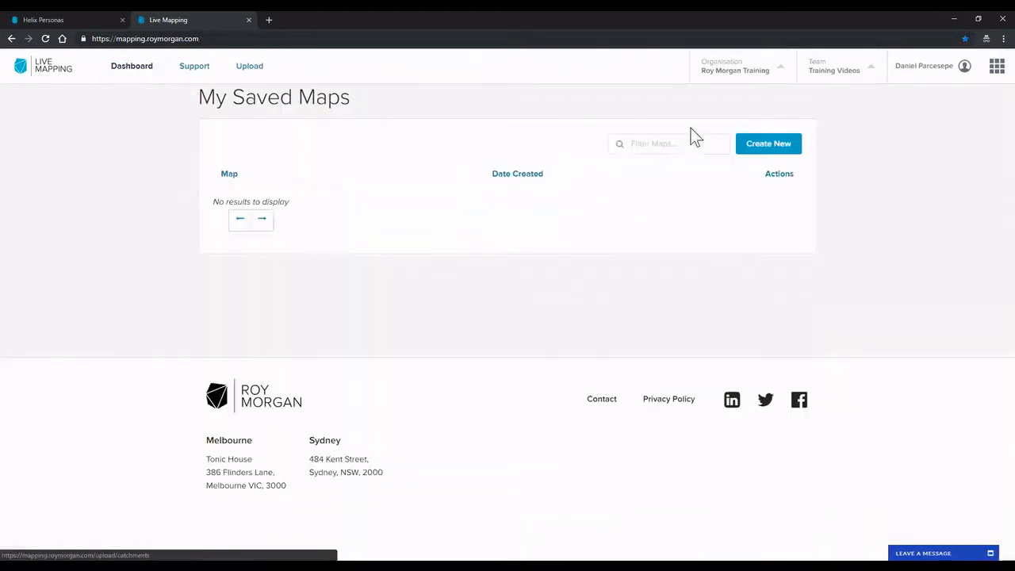
pyautogui.click(785, 148)
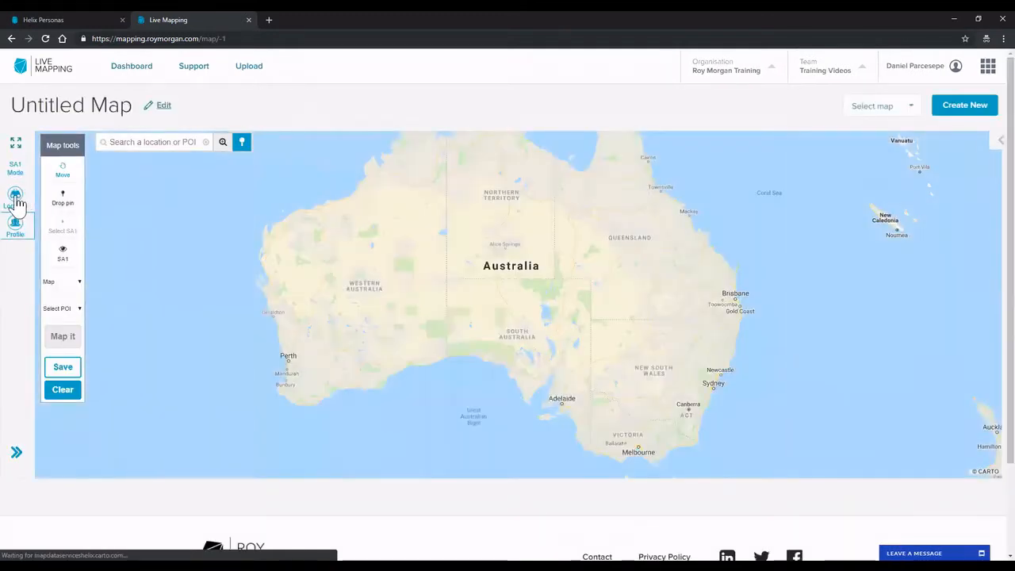
pyautogui.click(17, 200)
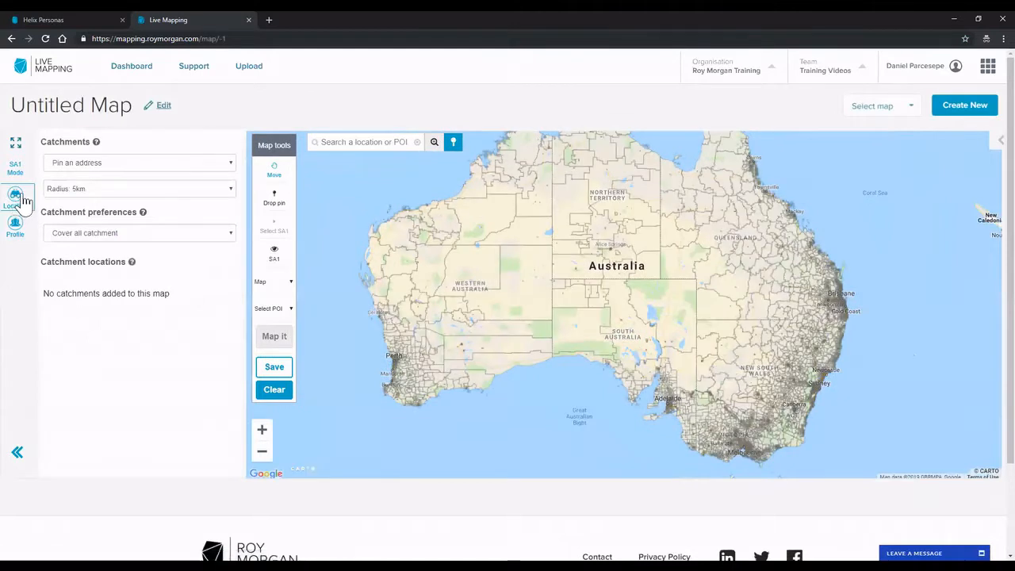
pyautogui.click(102, 163)
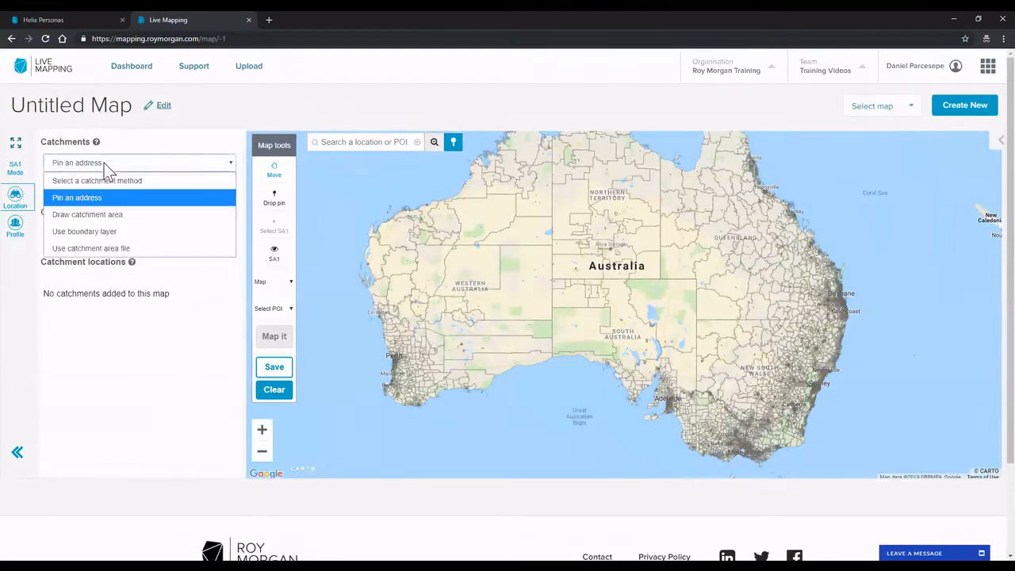
pyautogui.click(85, 248)
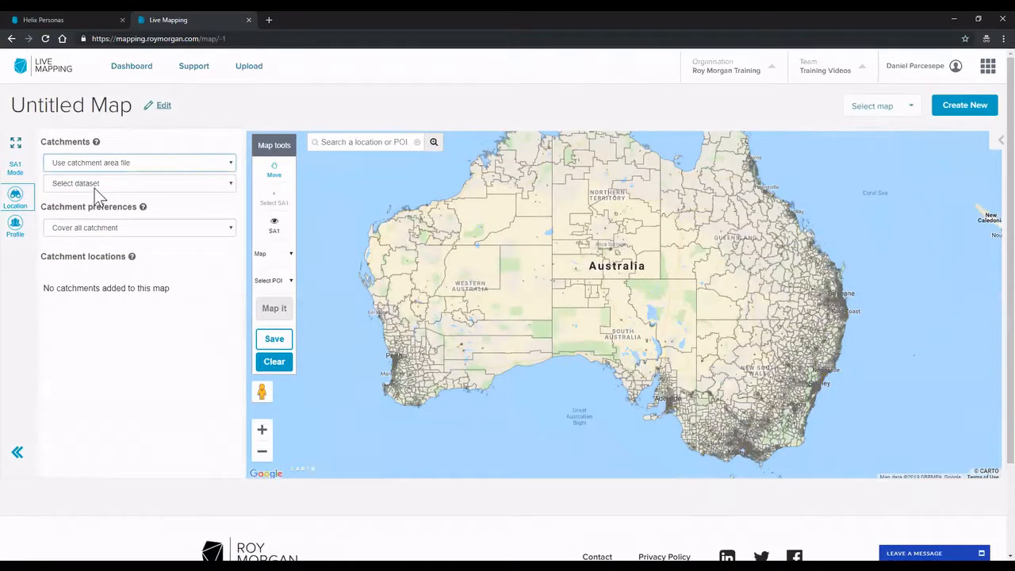
# Set the catchment preference to Stay within boundary and load the Test x/y catchment dataset onto the map.
pyautogui.click(95, 228)
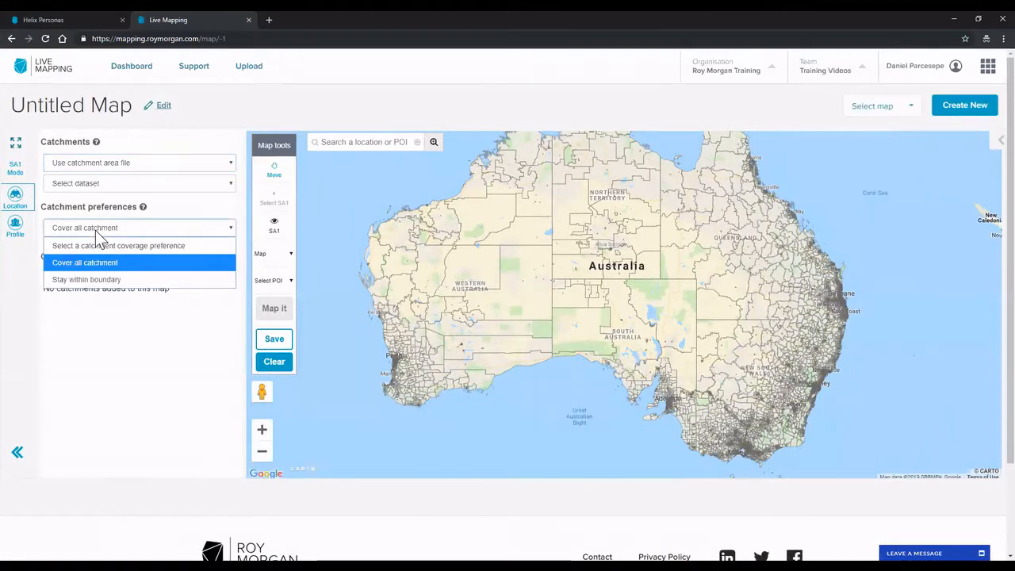
pyautogui.click(99, 279)
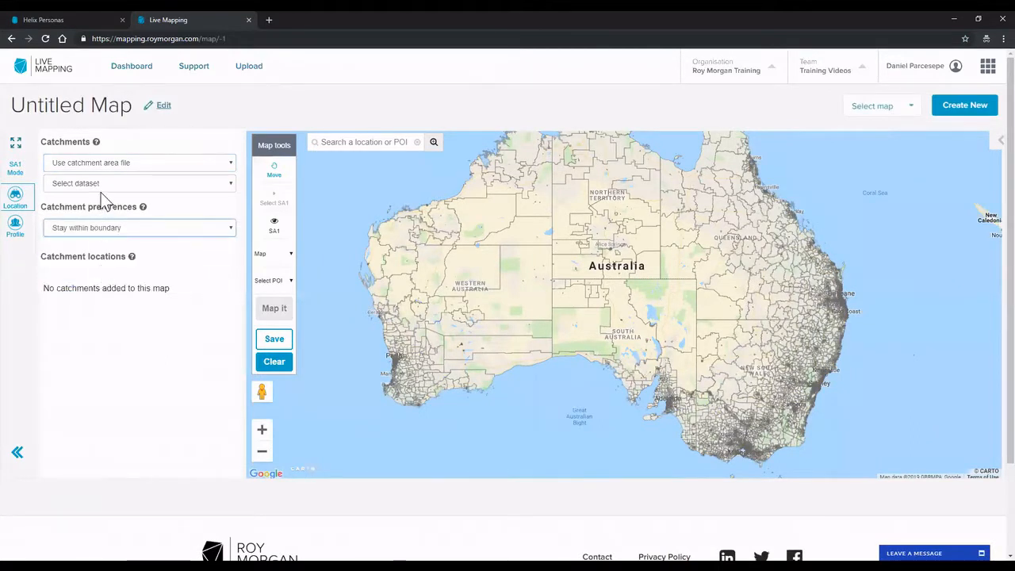
pyautogui.click(102, 188)
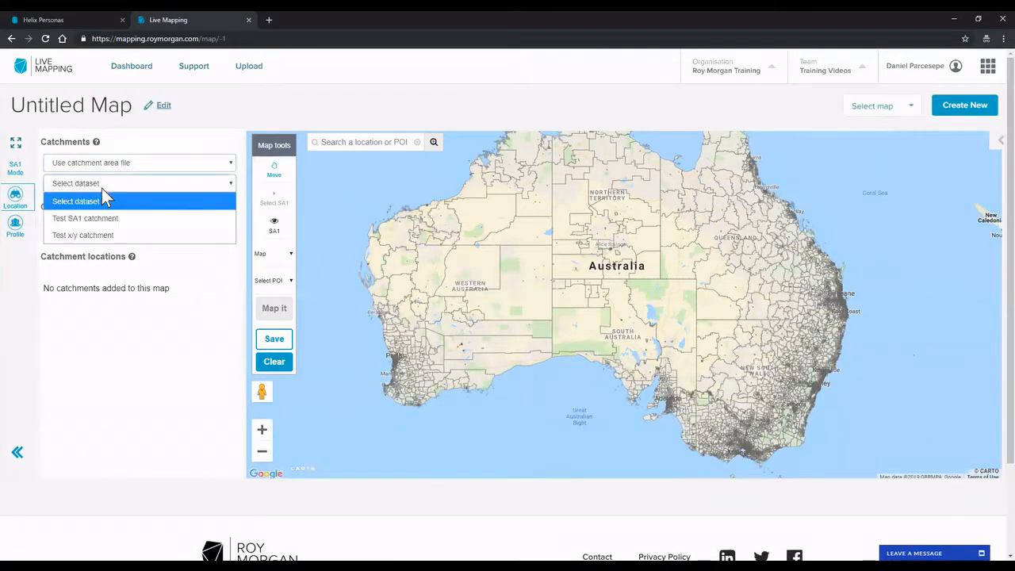
pyautogui.click(80, 232)
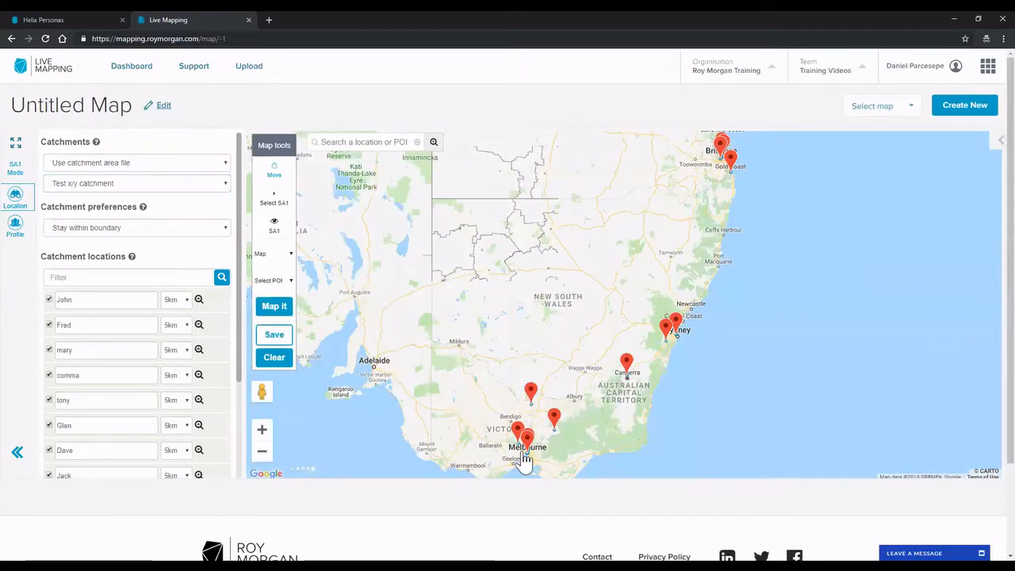
# Examine the catchment pins and their radius circles around Melbourne and Gisborne.
pyautogui.scroll(1, 524, 459)
pyautogui.scroll(1, 523, 456)
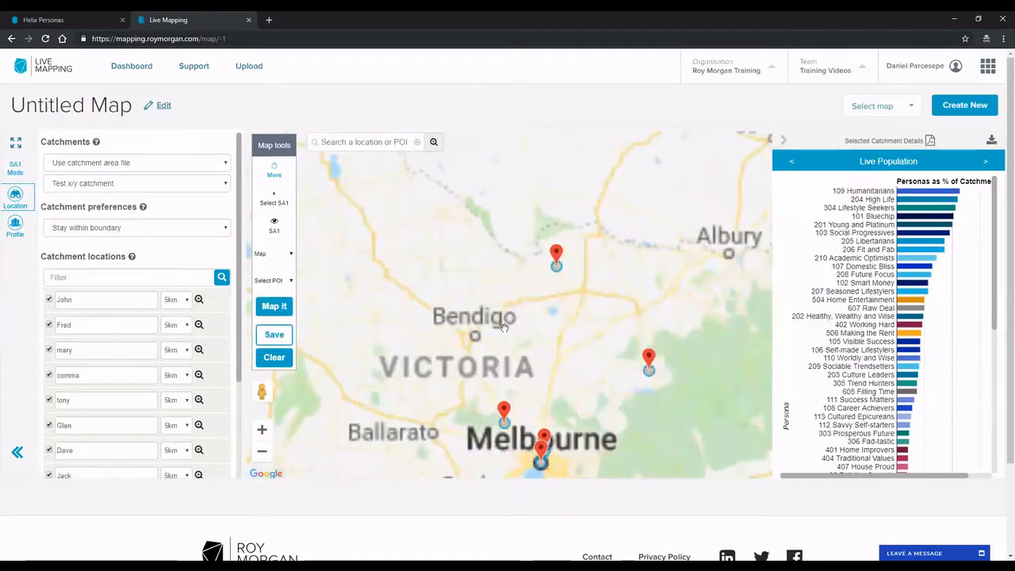
pyautogui.scroll(1, 546, 428)
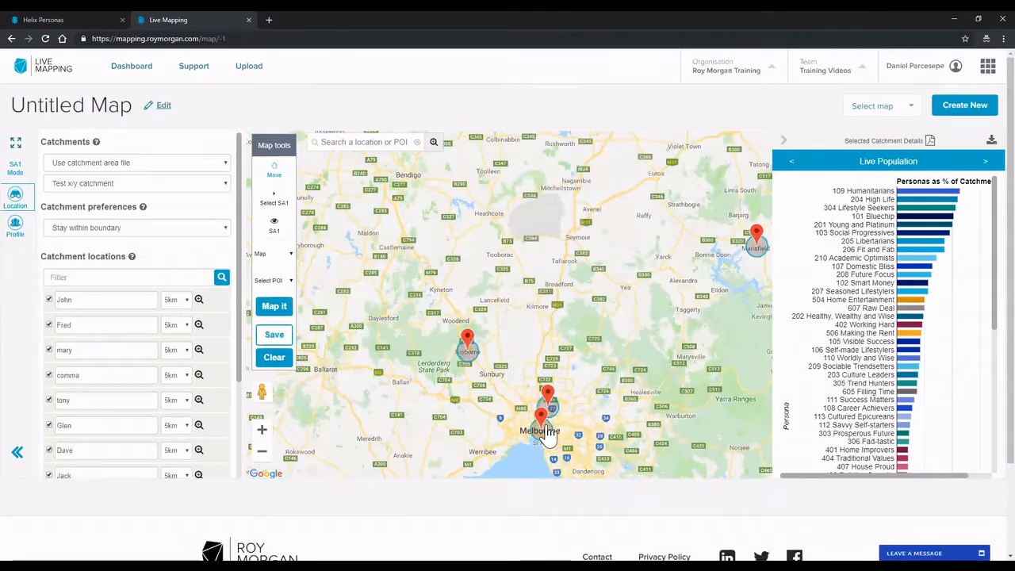
pyautogui.scroll(1, 547, 434)
pyautogui.moveTo(581, 456); pyautogui.dragTo(589, 416)
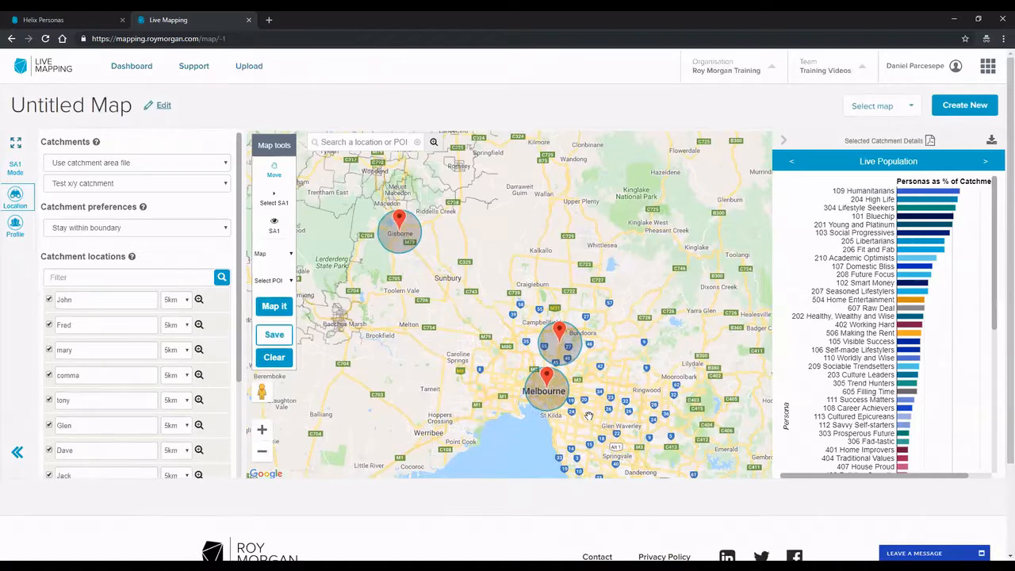
# Start a new catchment set for a CSV file of SA1s, and review its format requirements and example table.
pyautogui.click(247, 70)
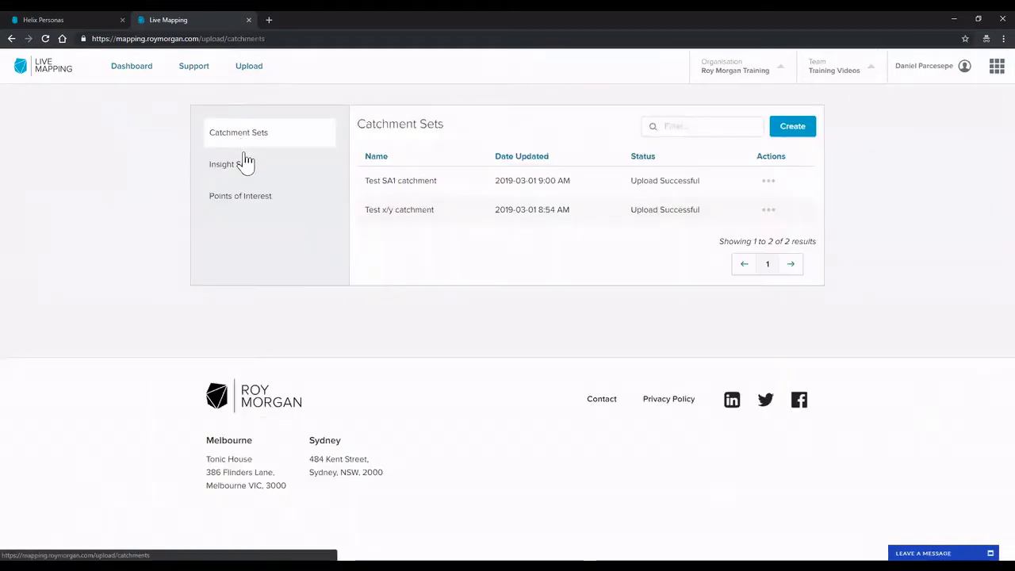
pyautogui.click(786, 132)
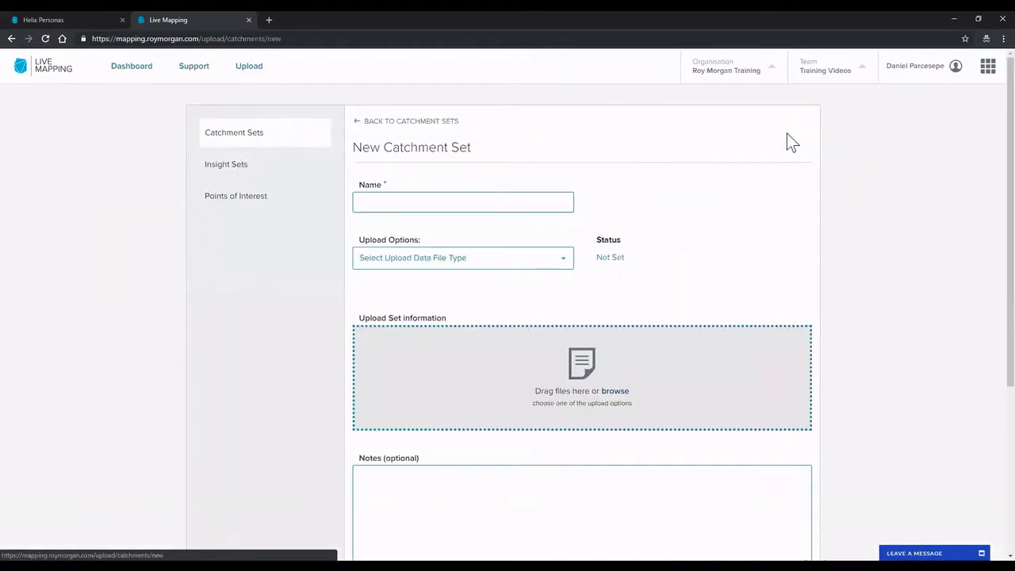
pyautogui.click(564, 262)
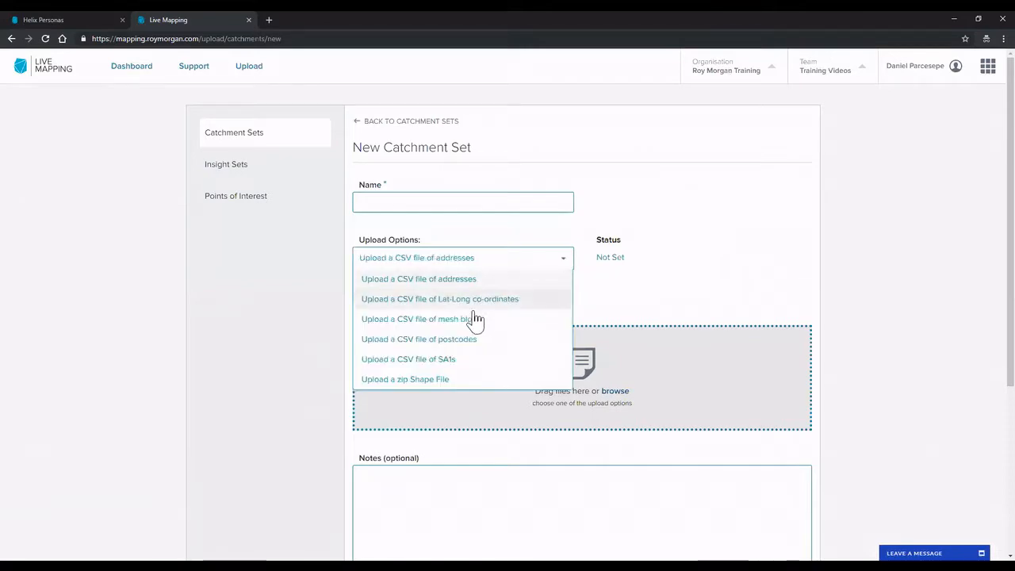
pyautogui.click(449, 359)
pyautogui.scroll(-3, 537, 358)
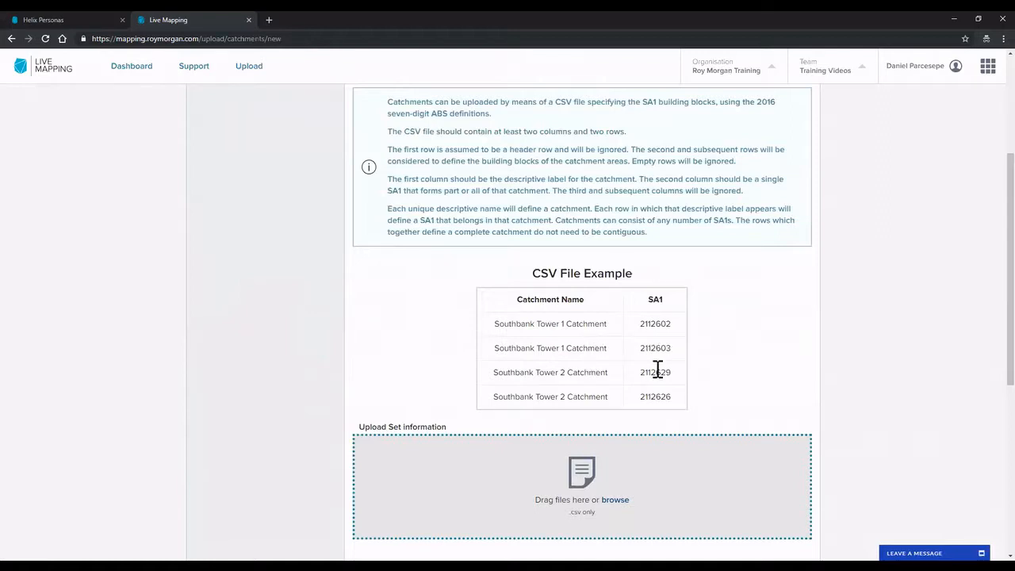
pyautogui.scroll(3, 627, 368)
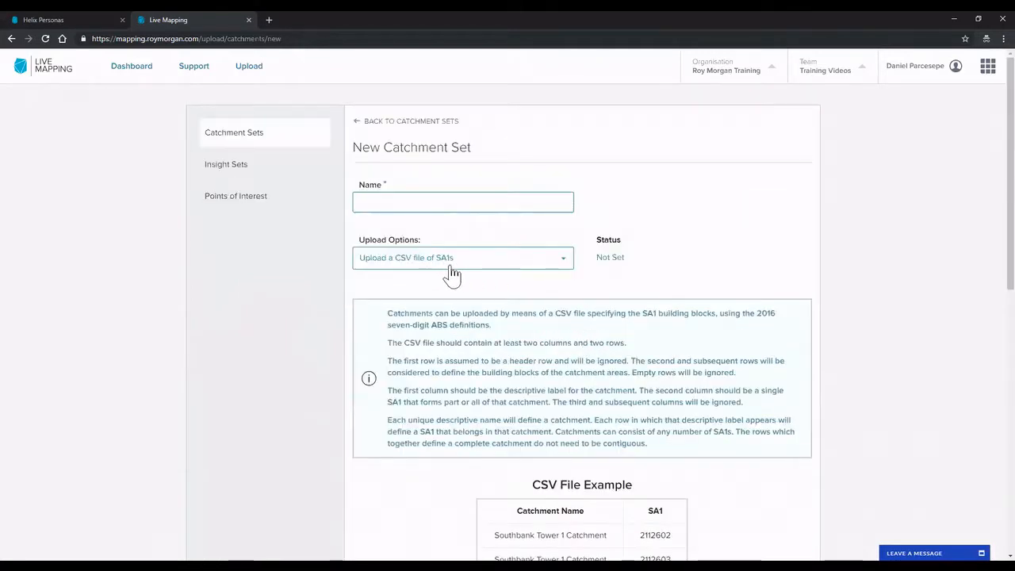
pyautogui.scroll(-1, 471, 279)
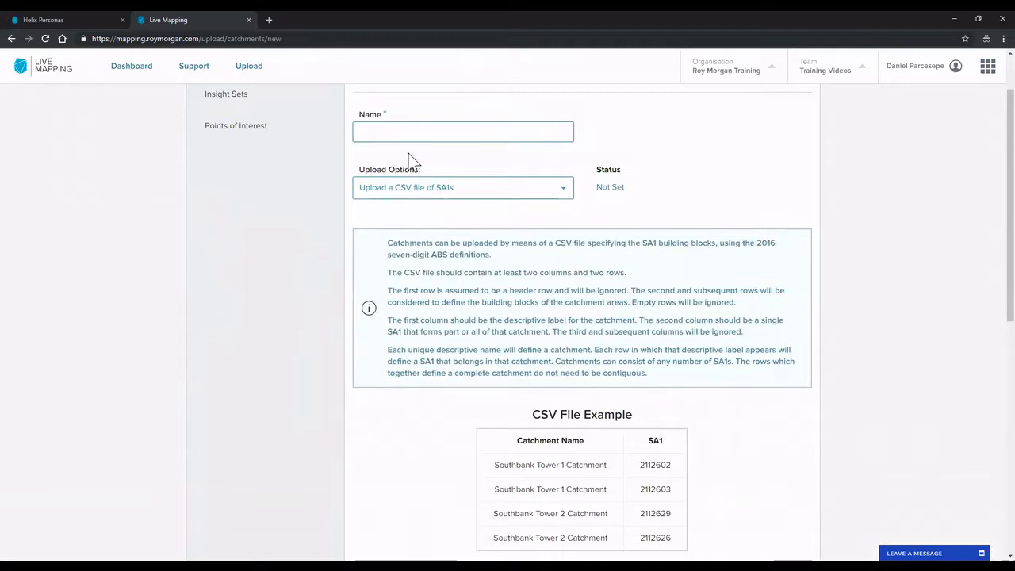
# Review the name, file upload and notes fields of the SA1 catchment set form.
pyautogui.click(389, 133)
pyautogui.scroll(-4, 476, 317)
pyautogui.scroll(-3, 482, 345)
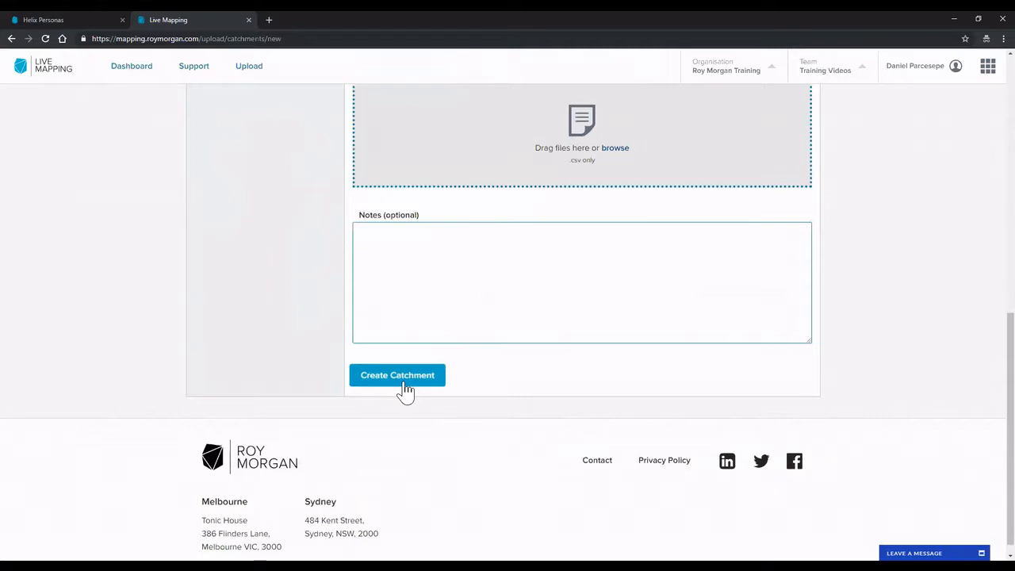
pyautogui.scroll(5, 406, 389)
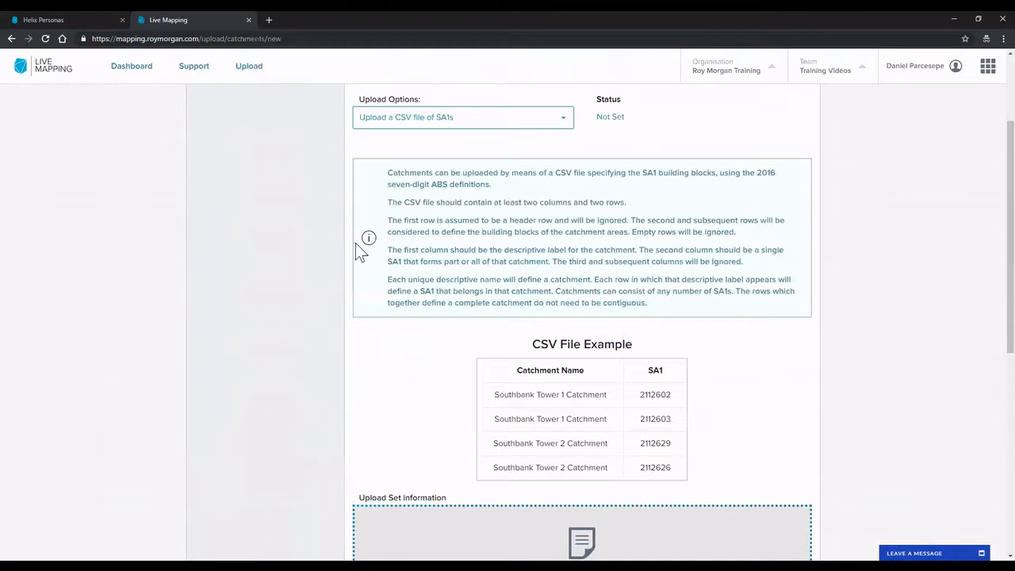
# Create a new map from the dashboard and load the Test SA1 catchment dataset on it as a catchment area file.
pyautogui.click(146, 71)
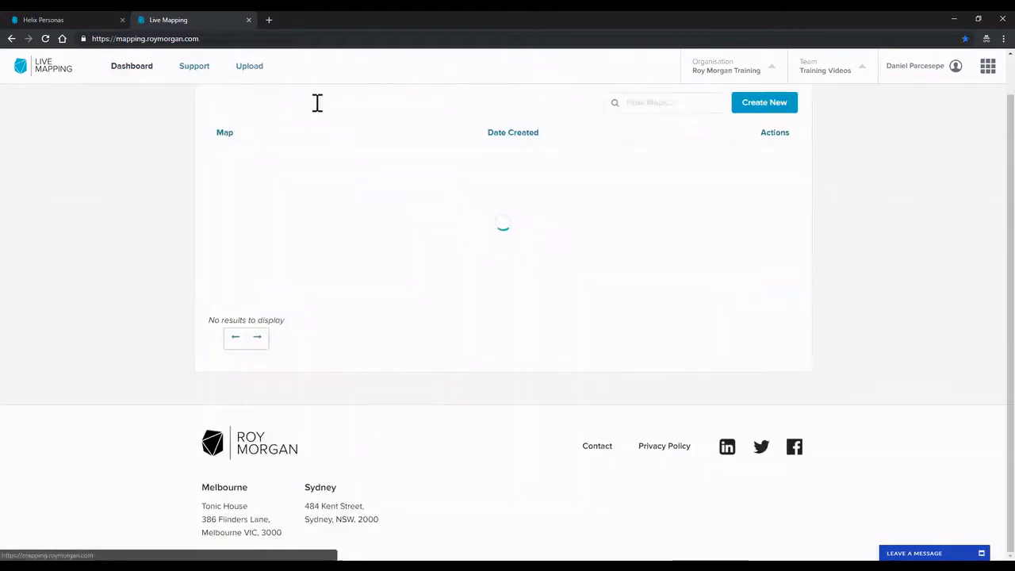
pyautogui.click(769, 146)
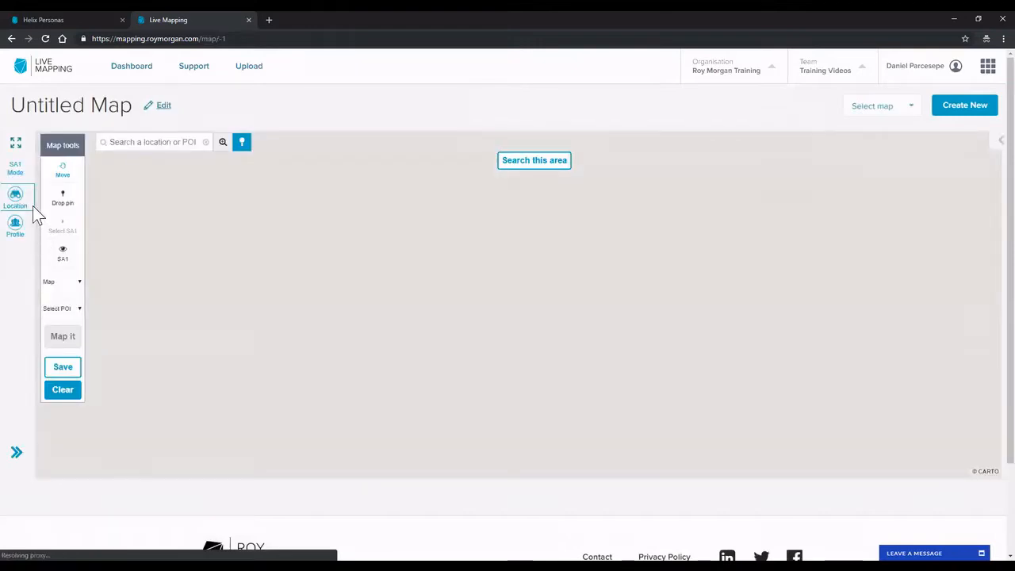
pyautogui.click(16, 205)
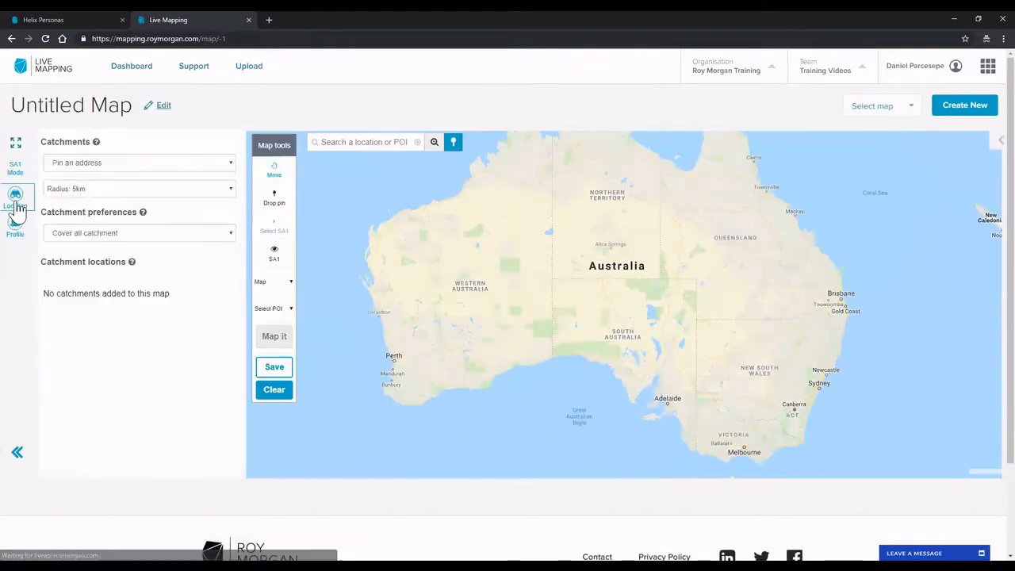
pyautogui.click(126, 164)
pyautogui.click(121, 247)
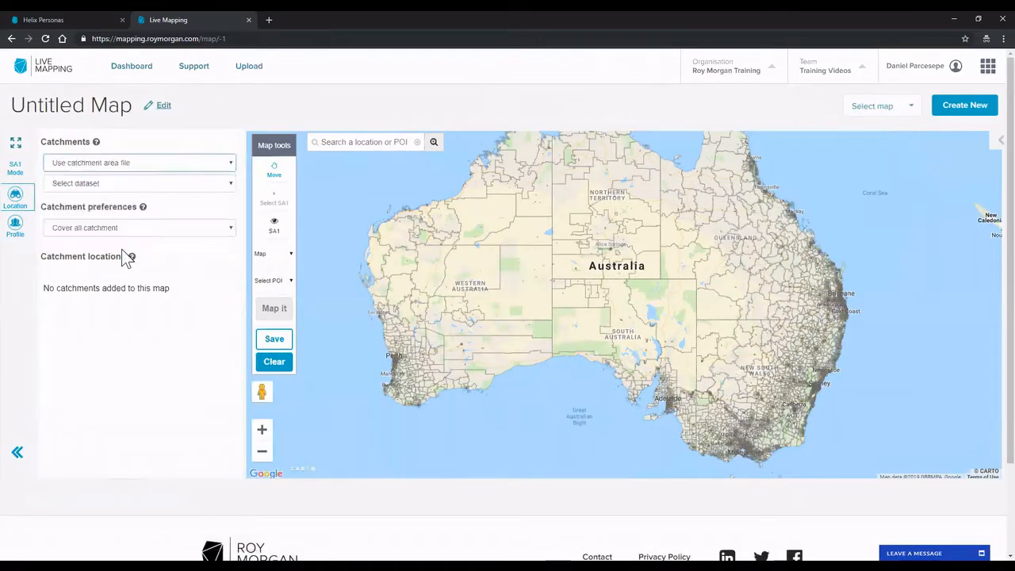
pyautogui.click(108, 181)
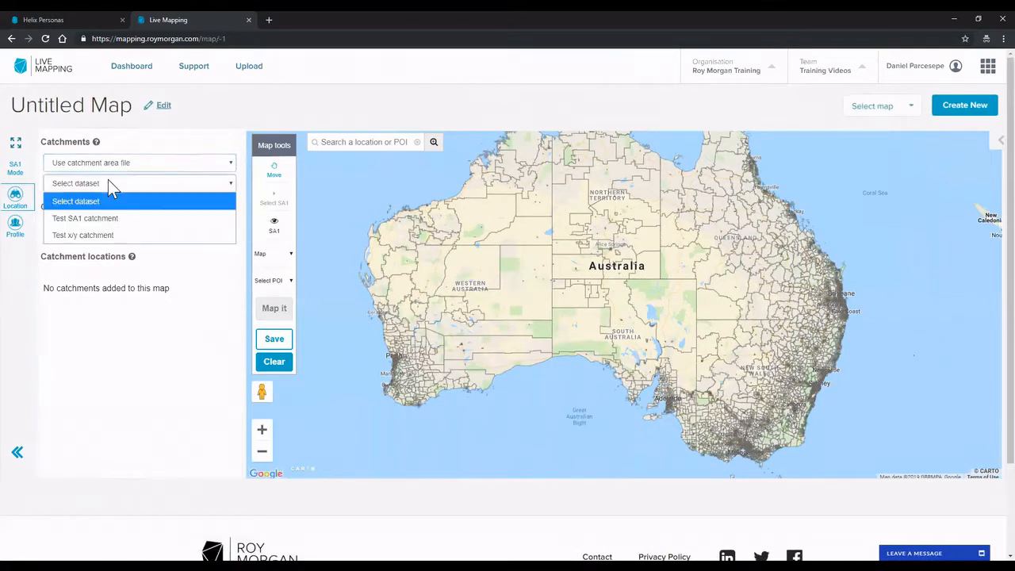
pyautogui.click(95, 217)
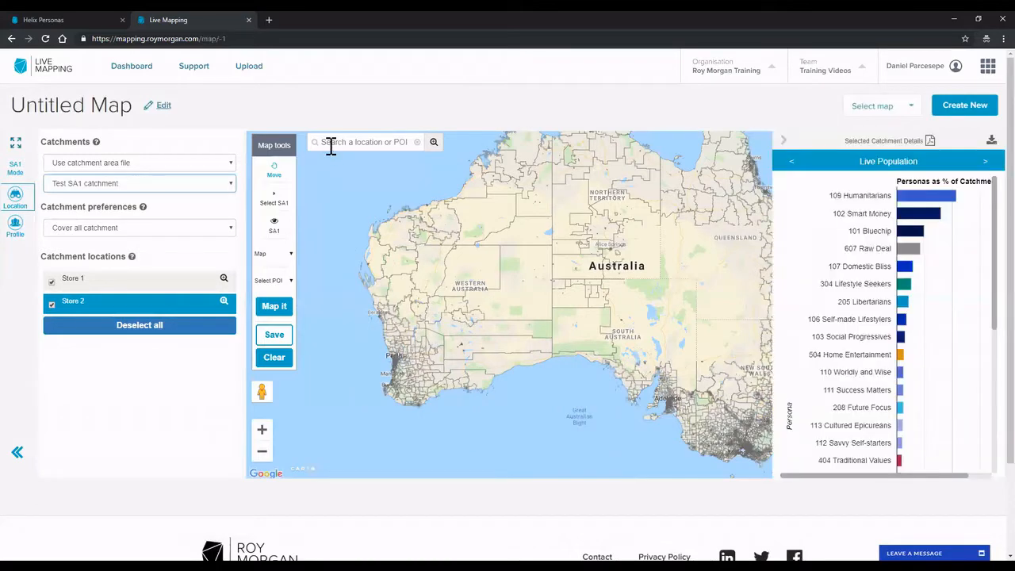
# Locate Melbourne VIC on the map, collapse the catchment details, and examine the Store 1 and Store 2 catchment outlines around Williamstown.
pyautogui.click(331, 144)
pyautogui.write('melbou')
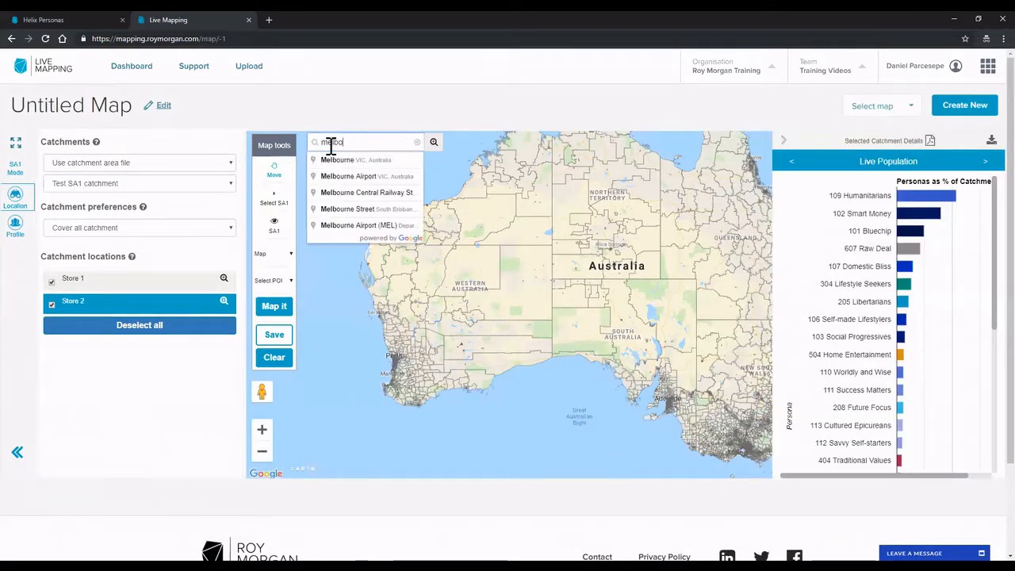
pyautogui.click(349, 157)
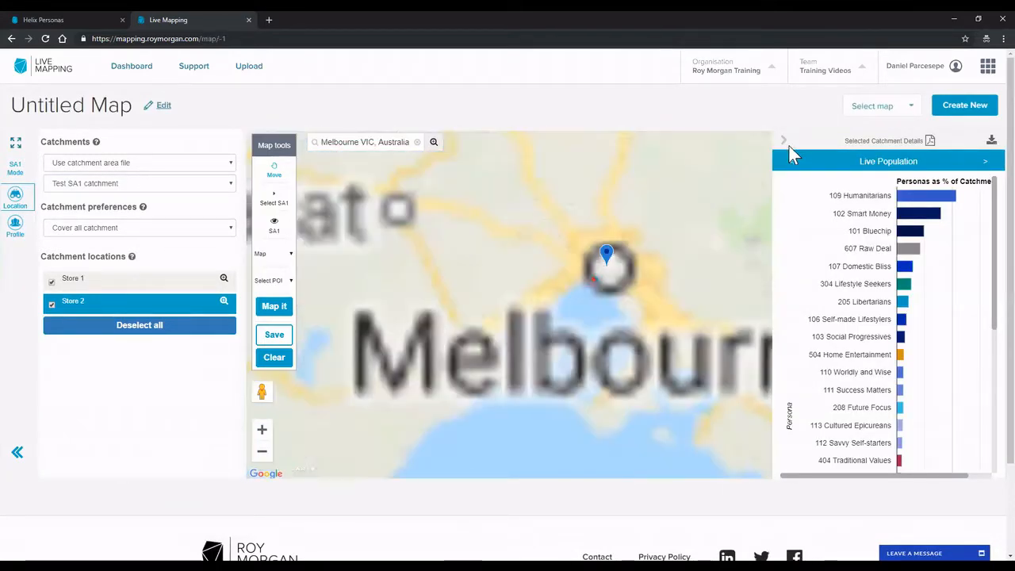
pyautogui.click(785, 142)
pyautogui.scroll(2, 592, 281)
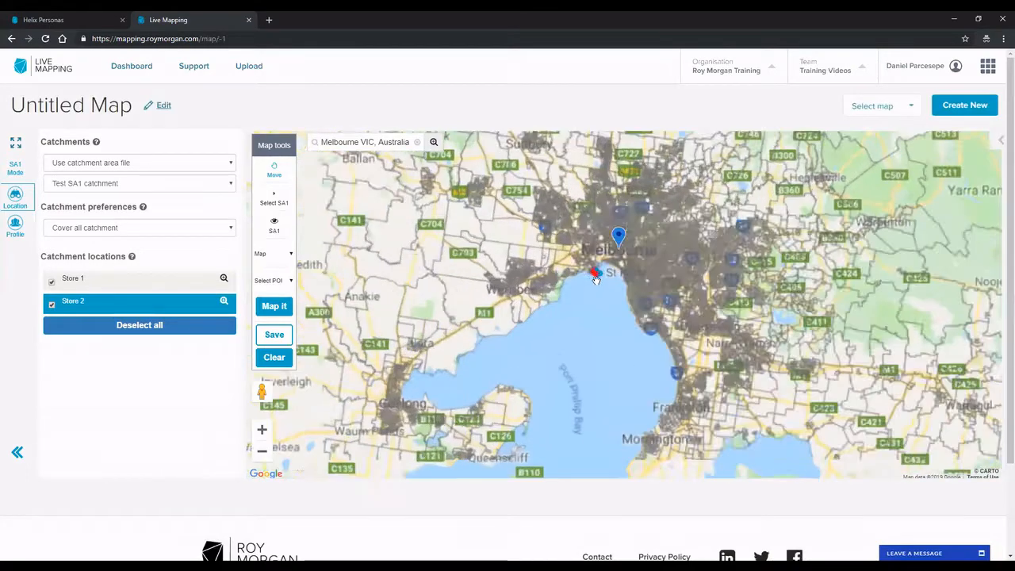
pyautogui.scroll(2, 596, 255)
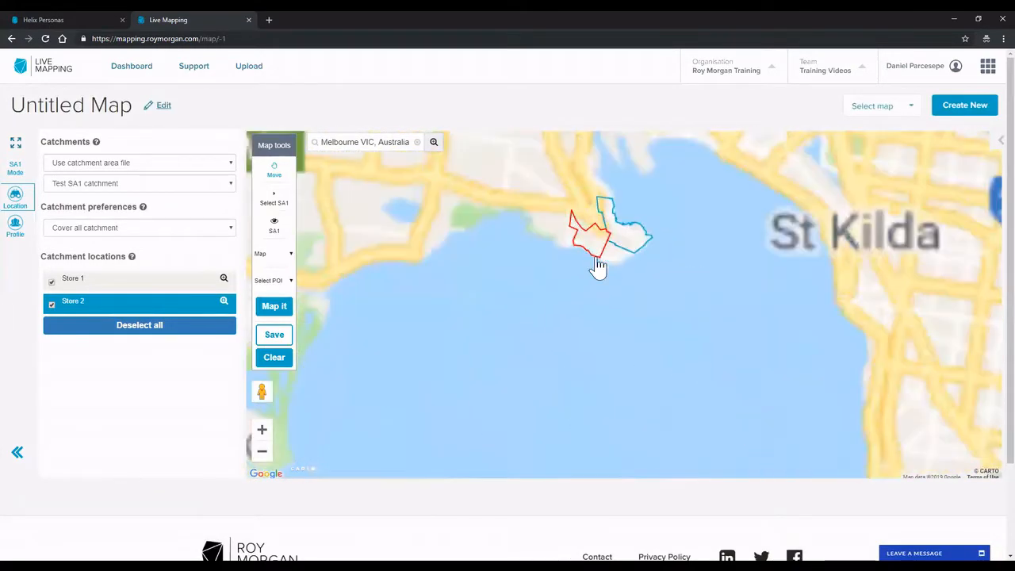
pyautogui.moveTo(552, 277); pyautogui.dragTo(507, 351)
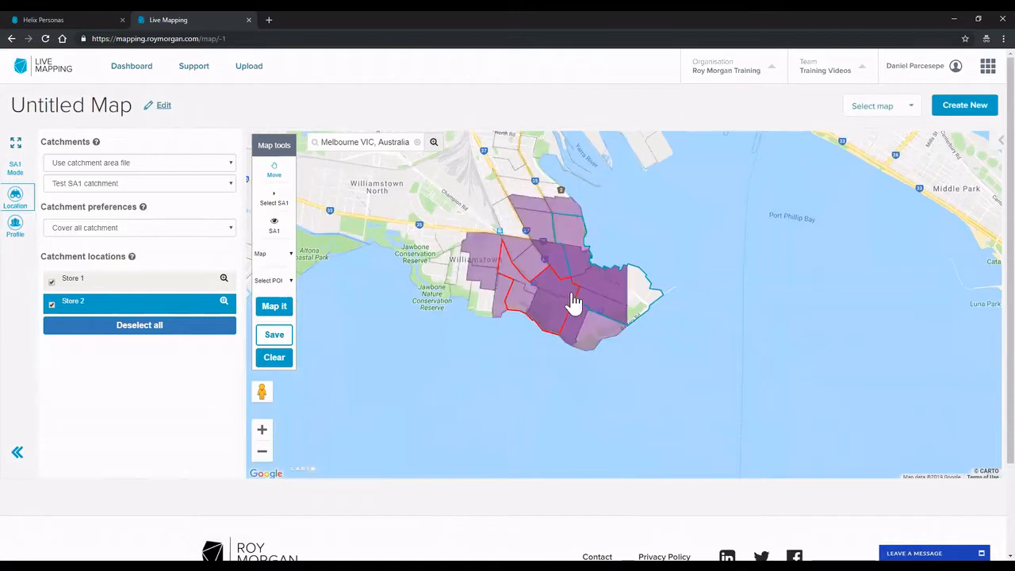
# Start a new catchment set with the upload option set to a zip Shape File.
pyautogui.click(247, 73)
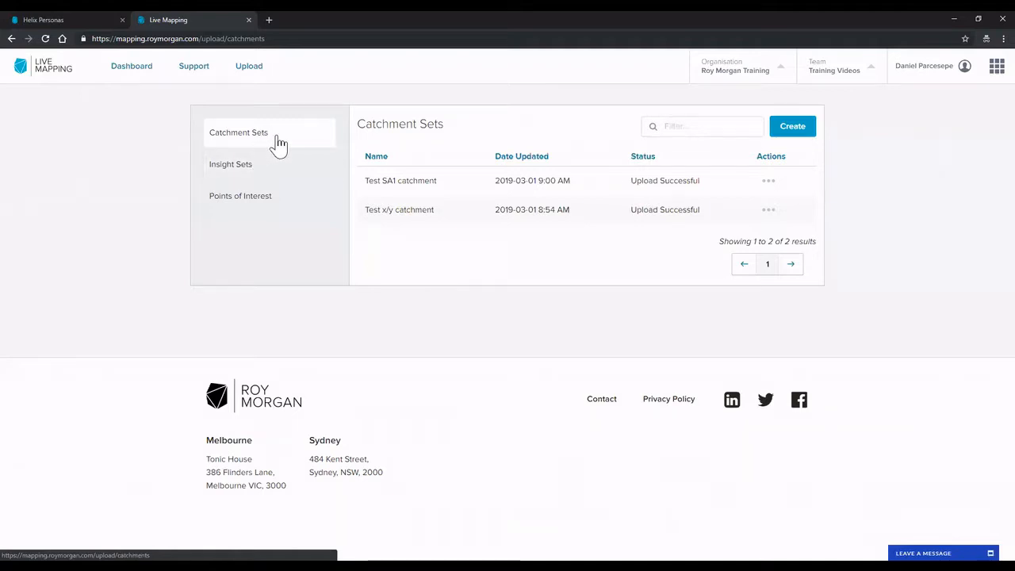
pyautogui.click(793, 128)
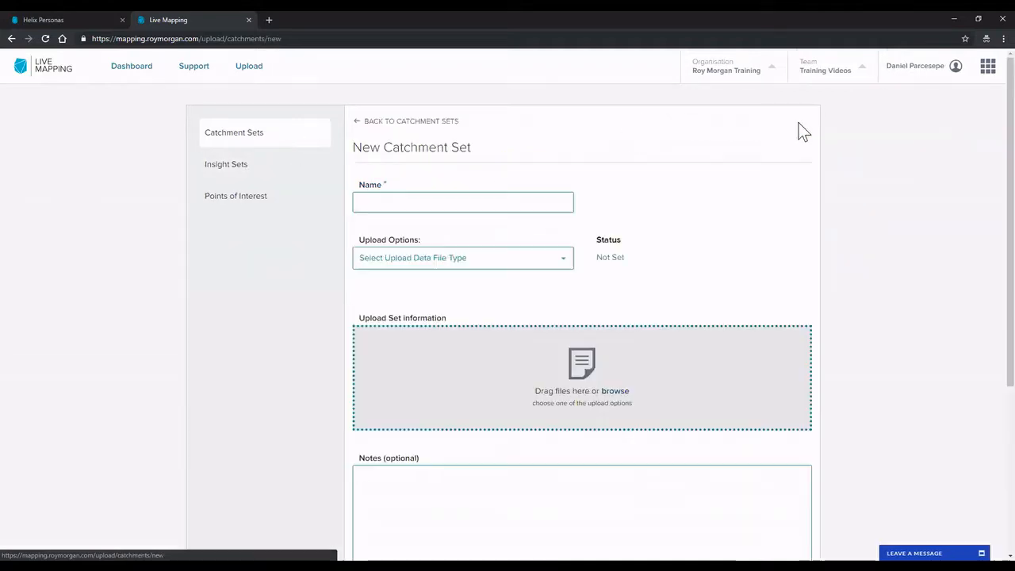
pyautogui.click(567, 268)
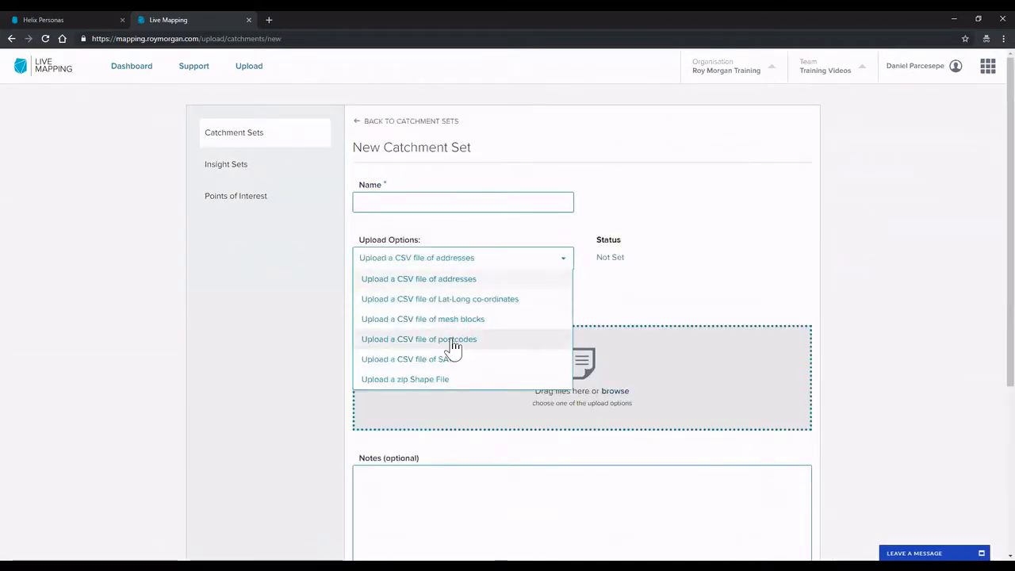
pyautogui.click(417, 379)
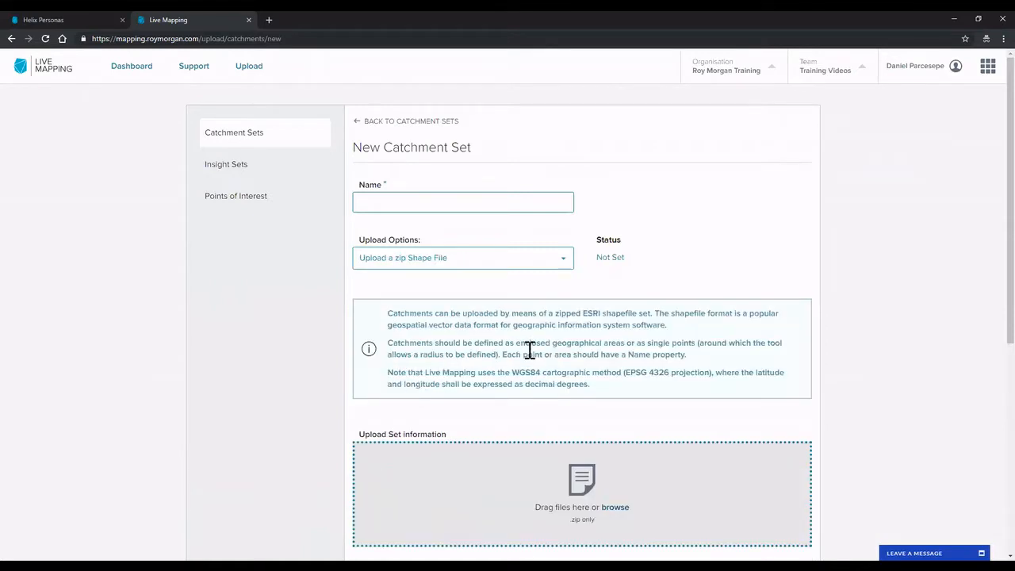